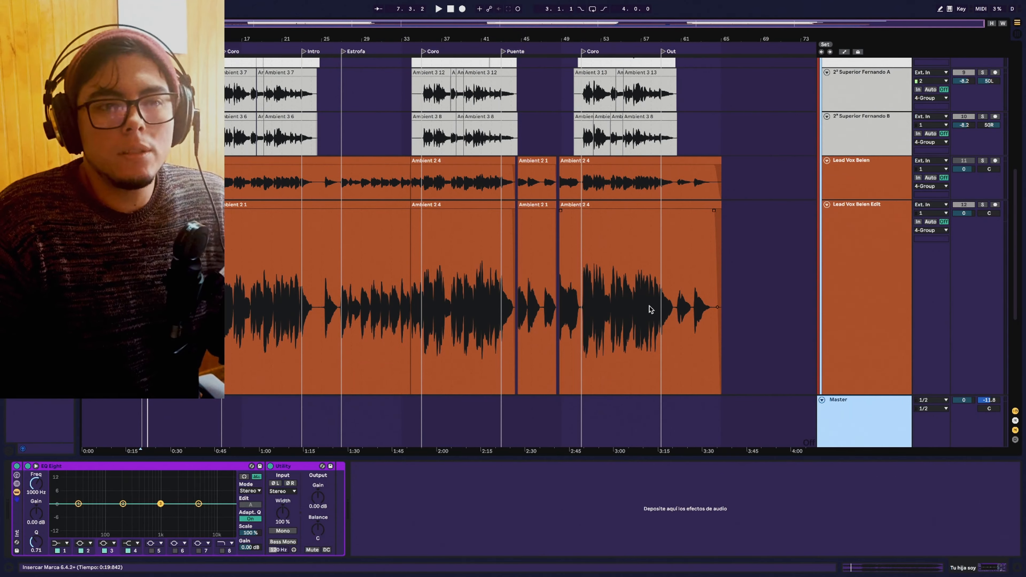
# - Fold the edited orange lead vocal track and review the backing and lead vocal tracks throughout the arrangement
pyautogui.click(826, 205)
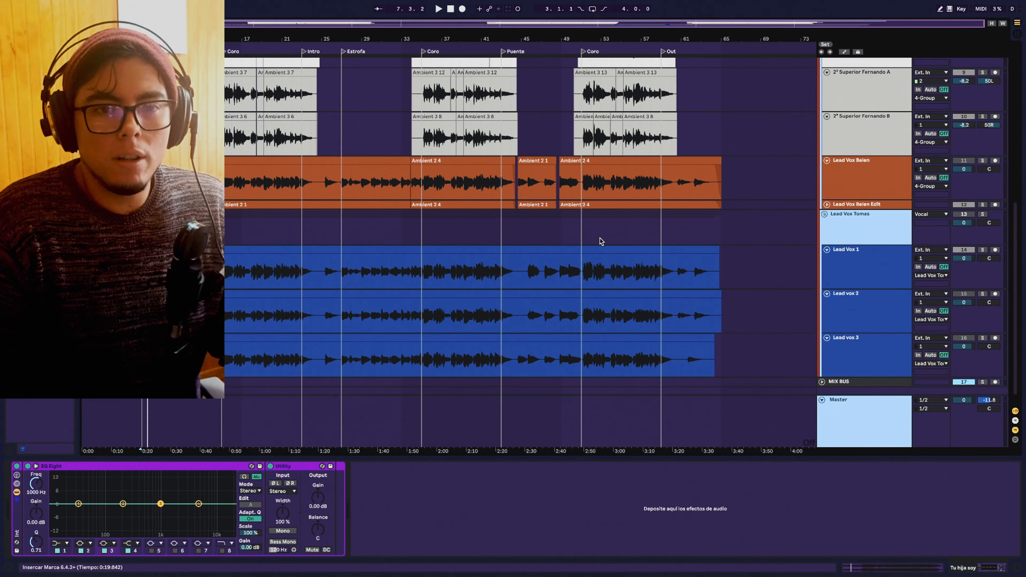
pyautogui.scroll(8, 601, 239)
pyautogui.scroll(-10, 600, 240)
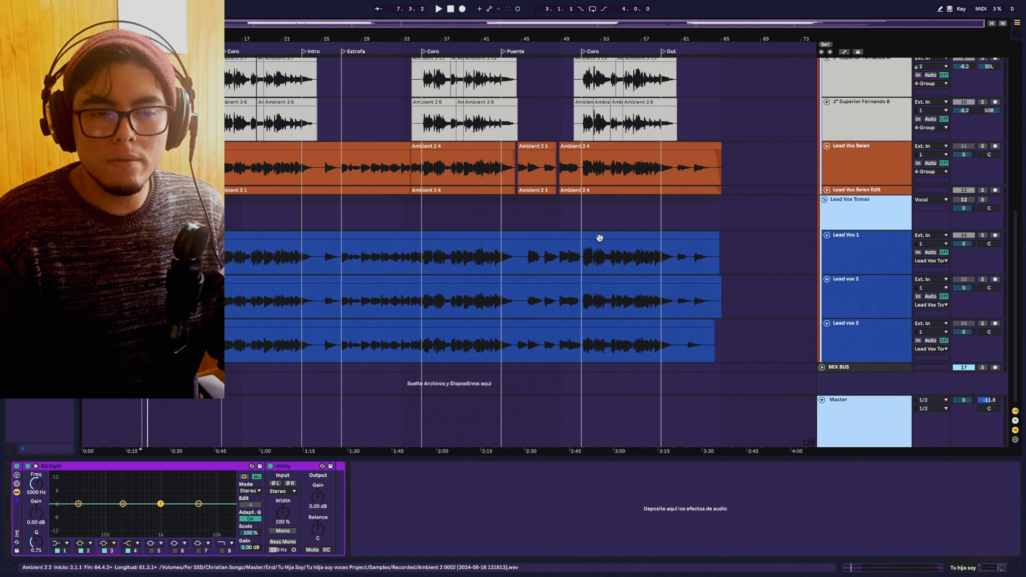
pyautogui.scroll(10, 600, 237)
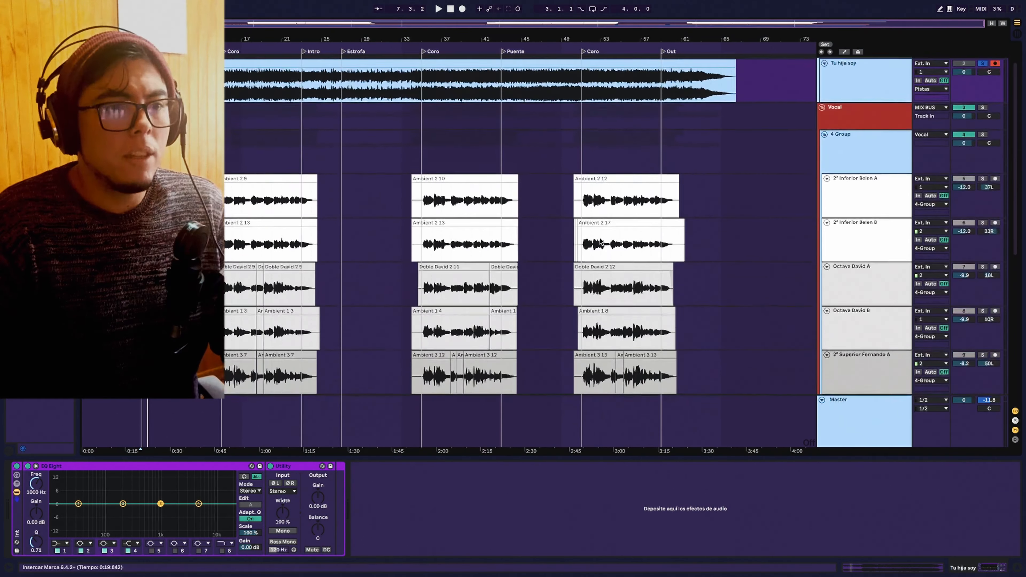
pyautogui.scroll(1, 601, 241)
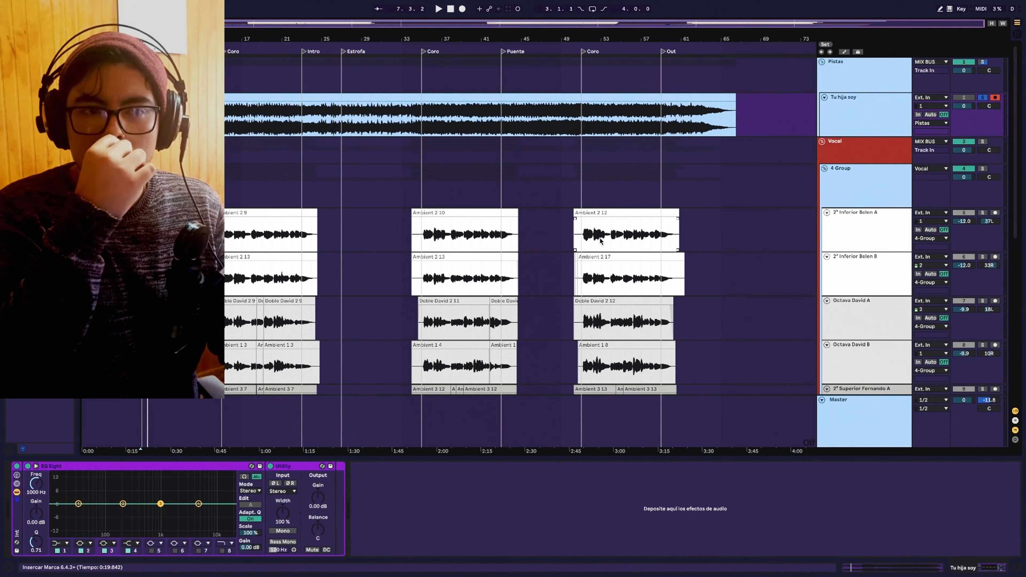
pyautogui.scroll(-10, 600, 242)
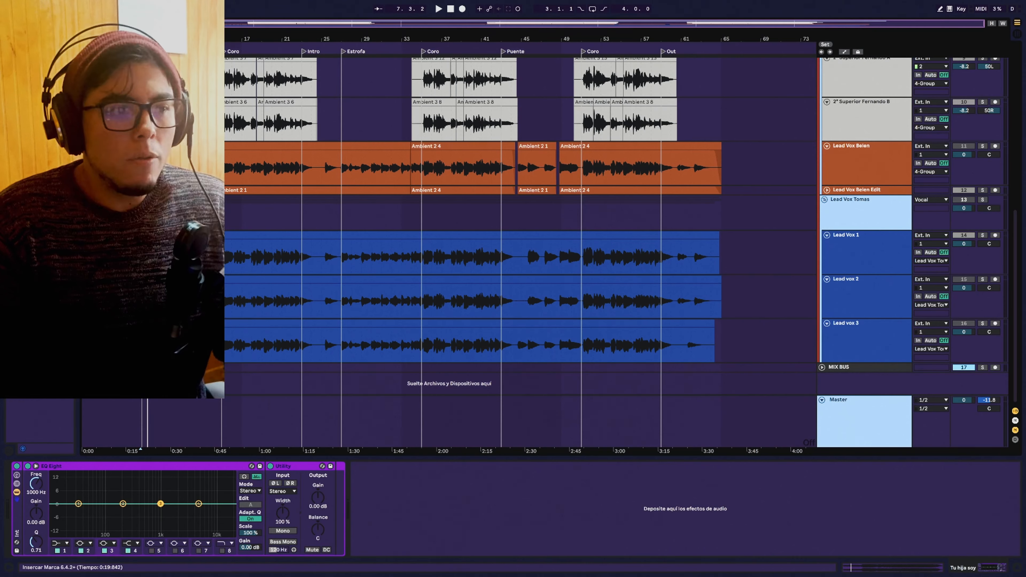
pyautogui.scroll(5, 562, 235)
pyautogui.scroll(3, 561, 235)
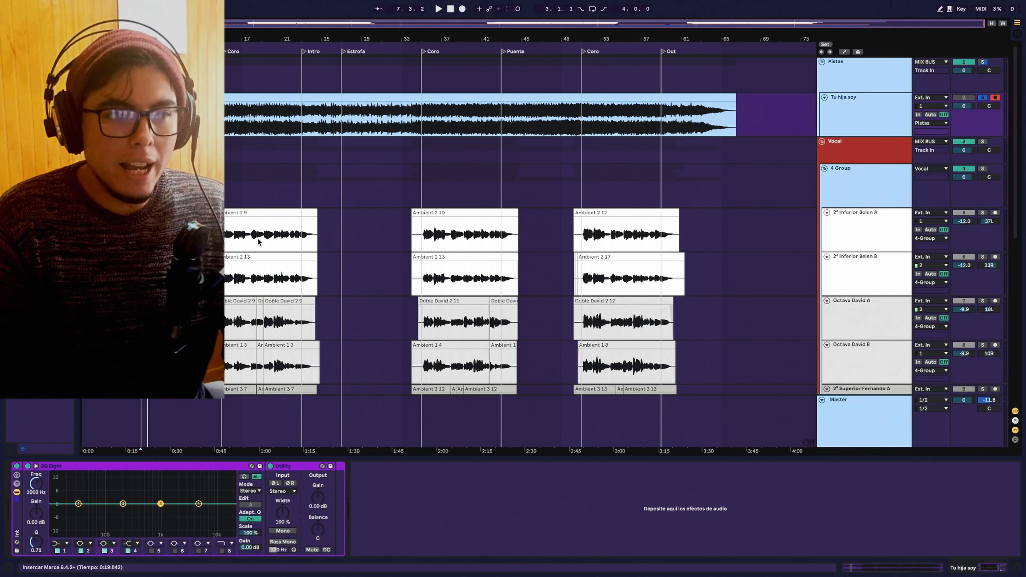
pyautogui.scroll(-4, 258, 232)
pyautogui.scroll(-3, 258, 233)
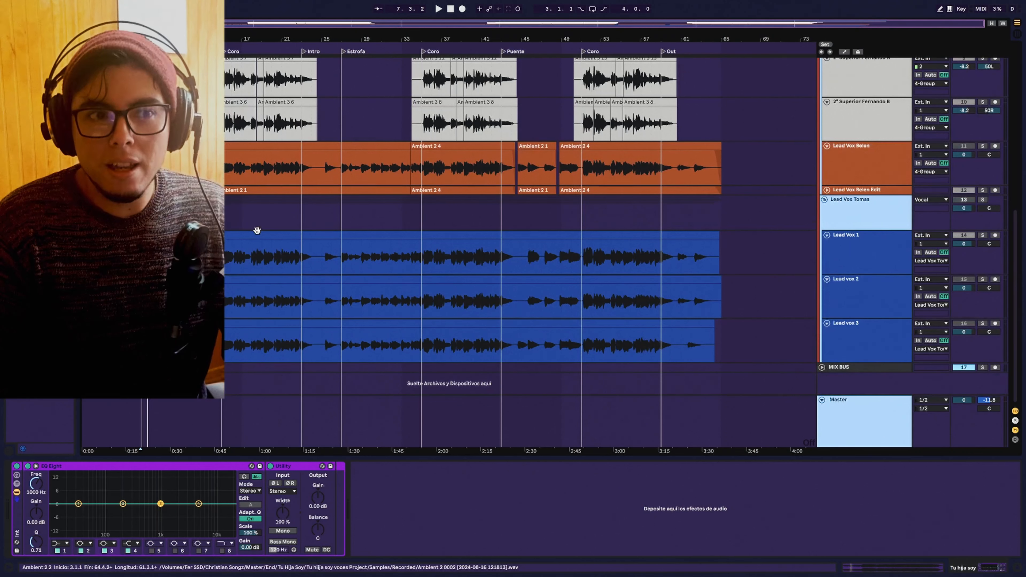
# - Show the devices of the unedited orange lead vocal track and collapse its Audio Effect Rack
pyautogui.click(852, 180)
pyautogui.hscroll(-7, 653, 523)
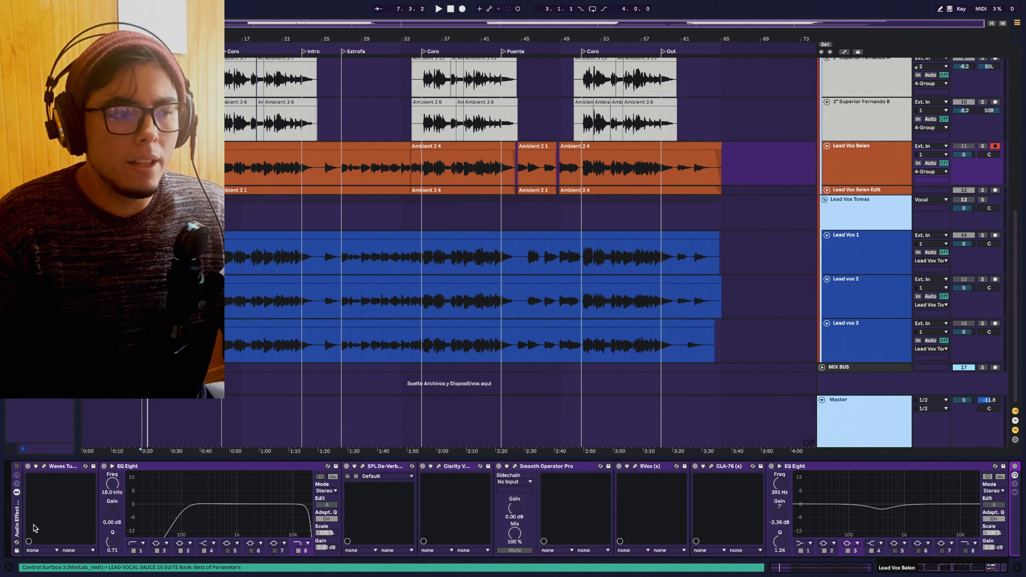
pyautogui.click(16, 517)
pyautogui.doubleClick(15, 519)
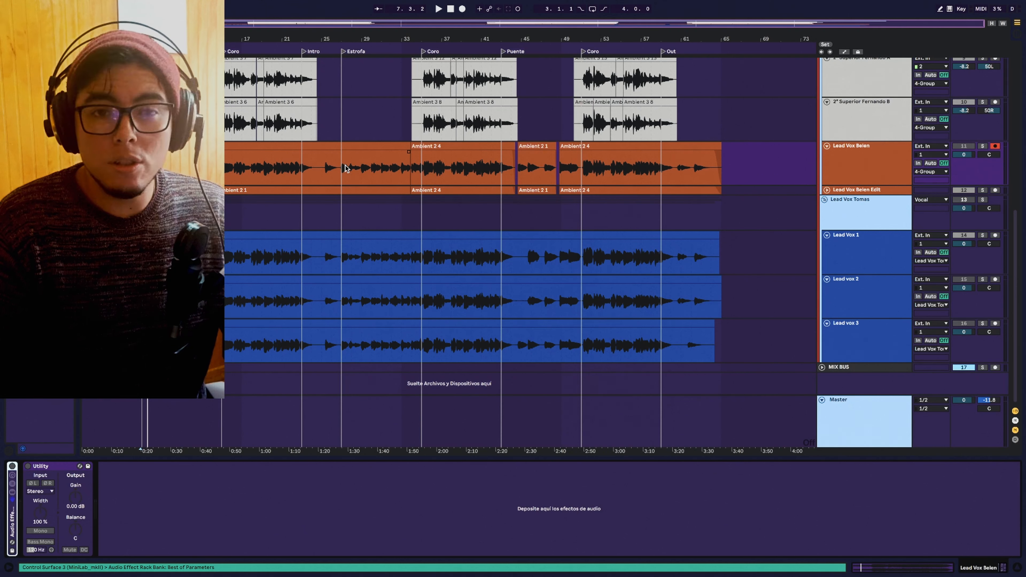
# - Play the soloed orange lead vocal clip from section A with the track volume raised to 6.0 dB
pyautogui.scroll(5, 314, 206)
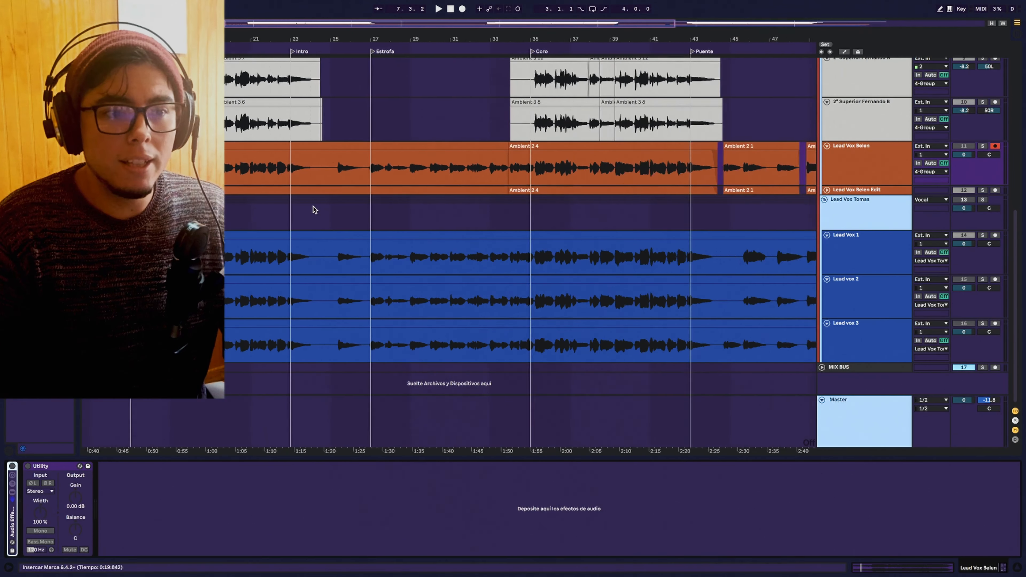
pyautogui.hscroll(-10, 313, 206)
pyautogui.click(281, 147)
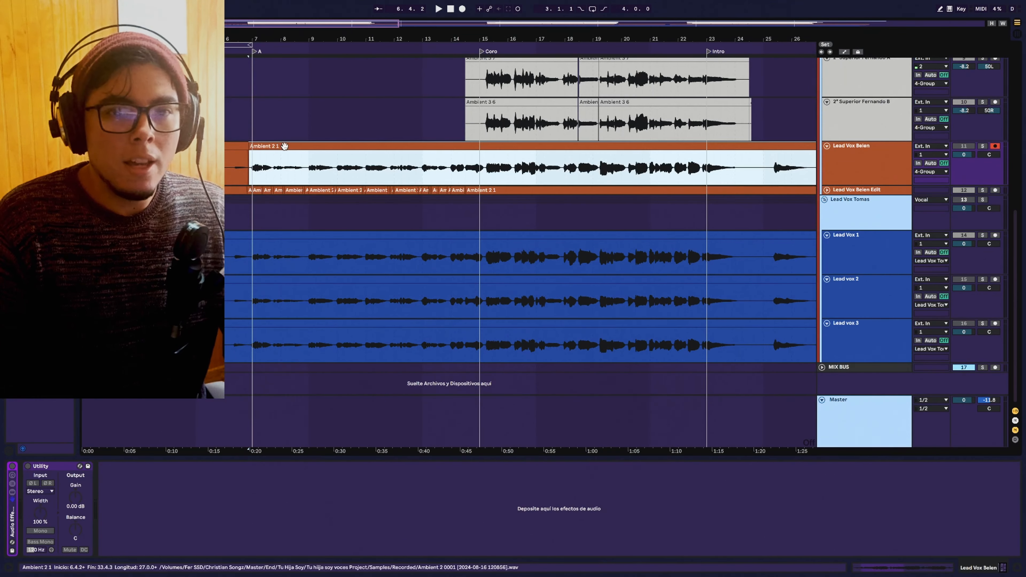
pyautogui.click(985, 147)
pyautogui.moveTo(971, 154); pyautogui.dragTo(972, 129)
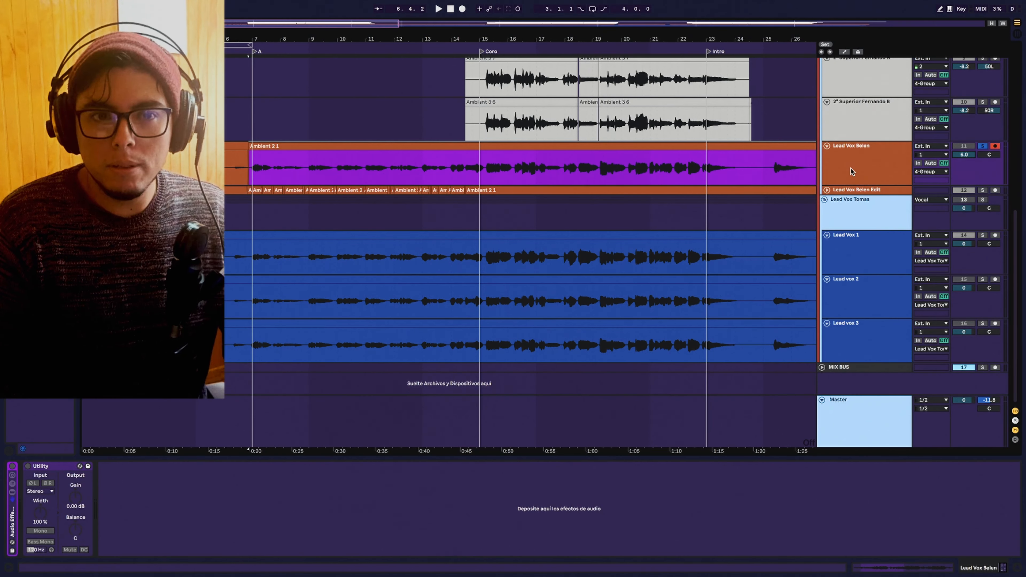
pyautogui.click(317, 143)
pyautogui.press('space')
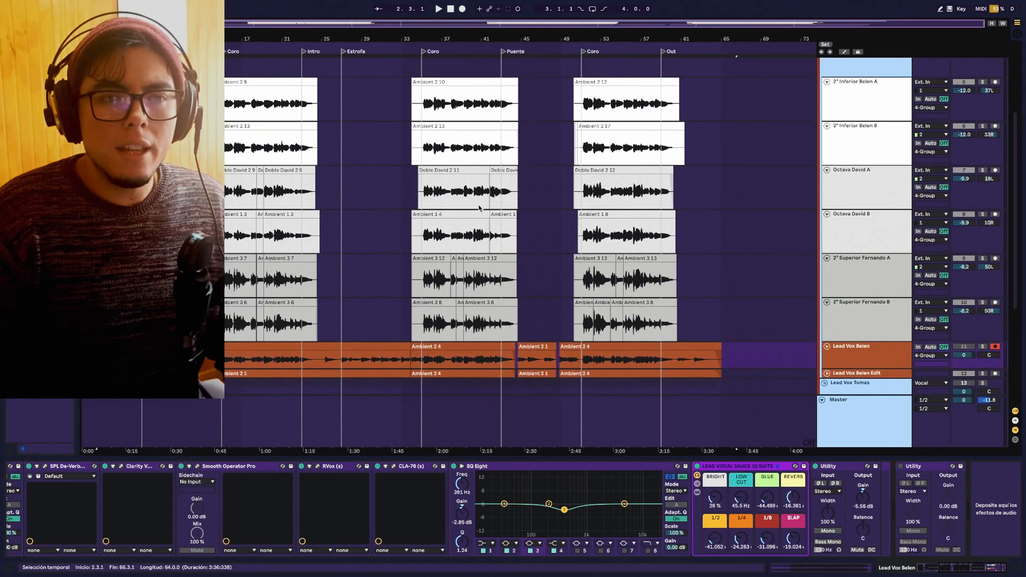
# - Look over the session from the instrumental track and harmony group down to the blue lead vocal takes
pyautogui.scroll(5, 478, 204)
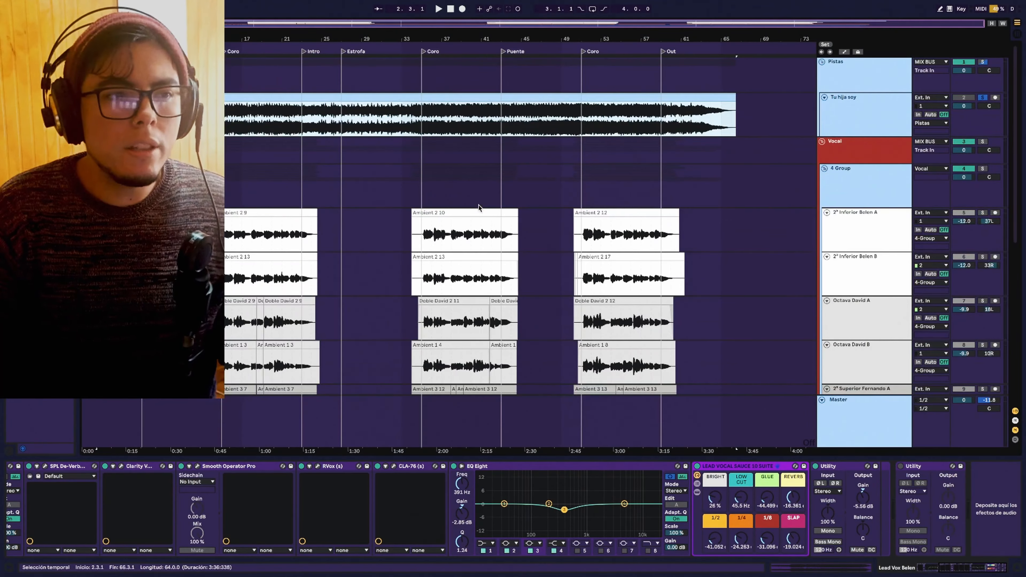
pyautogui.scroll(-2, 478, 204)
pyautogui.scroll(-6, 478, 205)
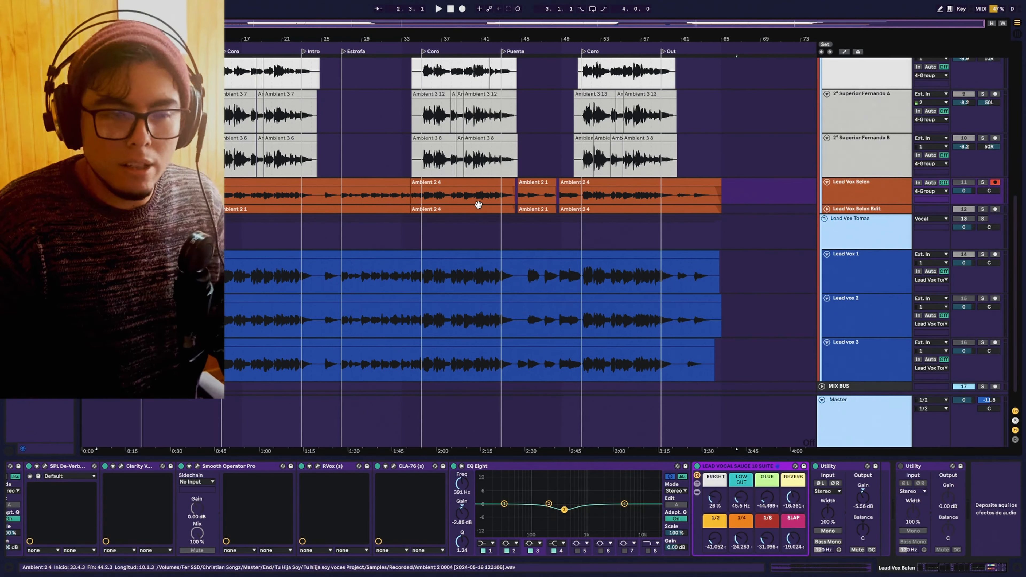
pyautogui.scroll(7, 478, 205)
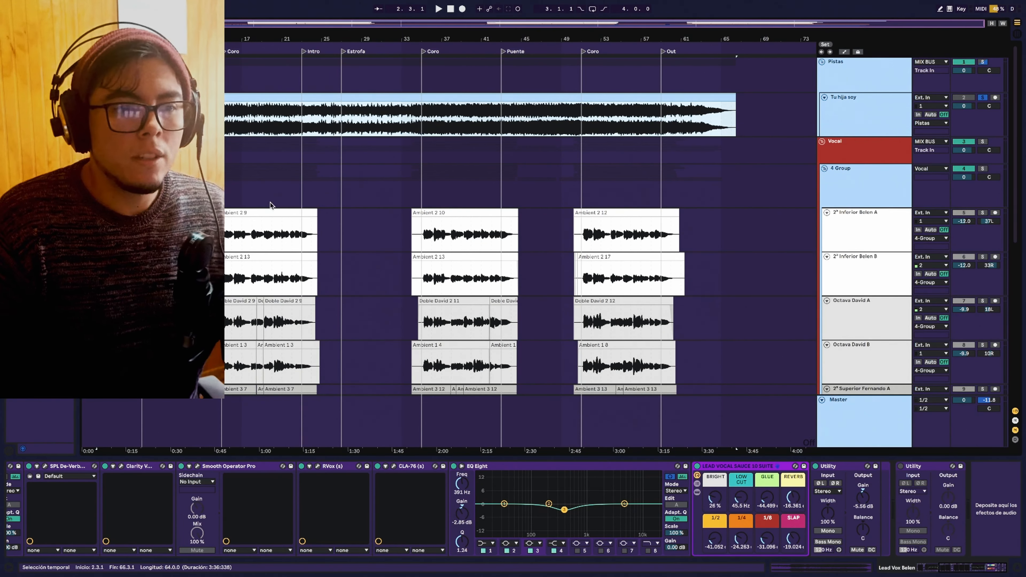
pyautogui.scroll(-10, 238, 185)
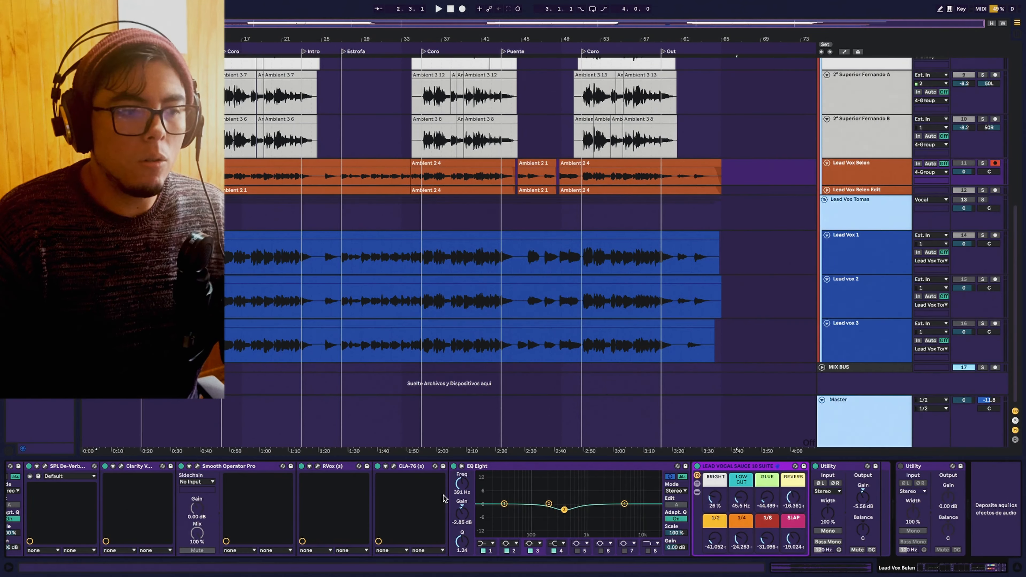
# - Examine the orange lead vocal's device chain from Waves Tune Real-Time and EQ Eight through to the final Utility devices
pyautogui.hscroll(-8, 446, 500)
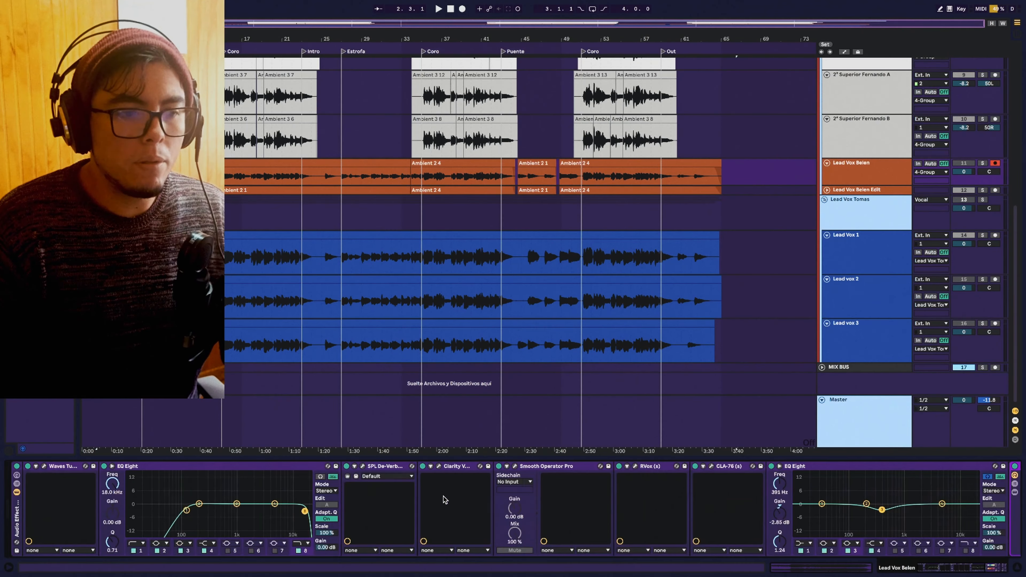
pyautogui.click(59, 473)
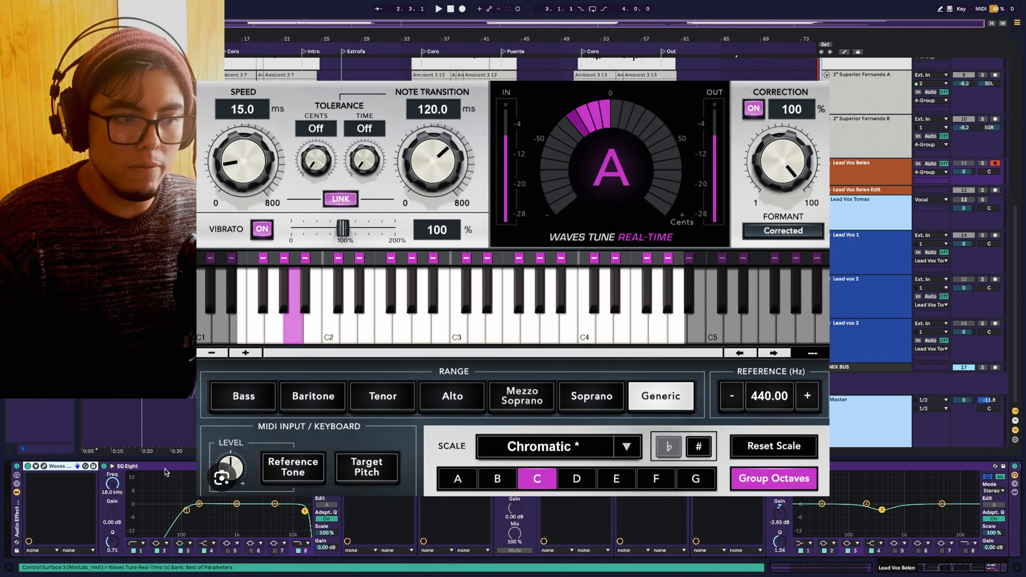
pyautogui.click(172, 469)
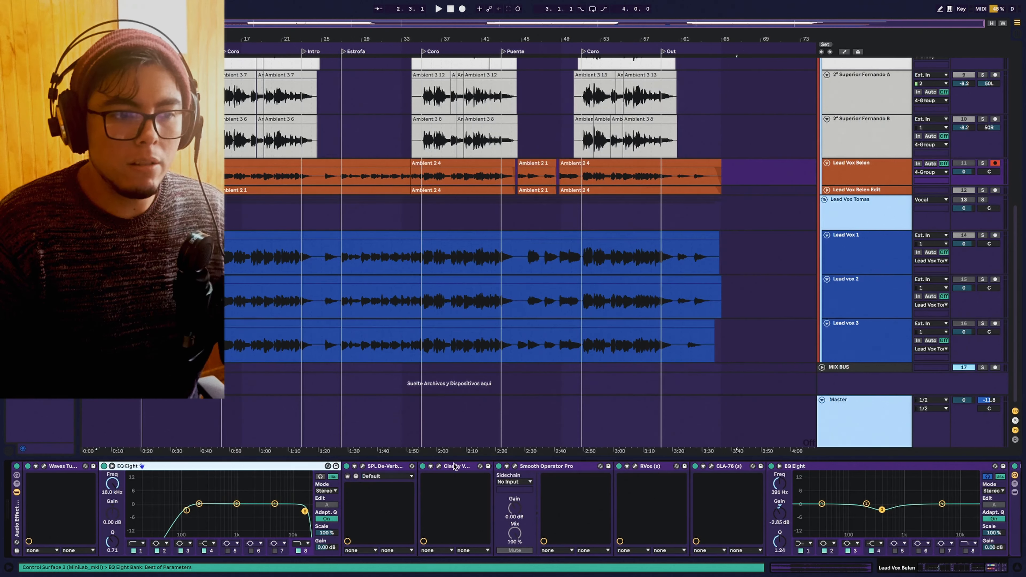
pyautogui.hscroll(6, 441, 485)
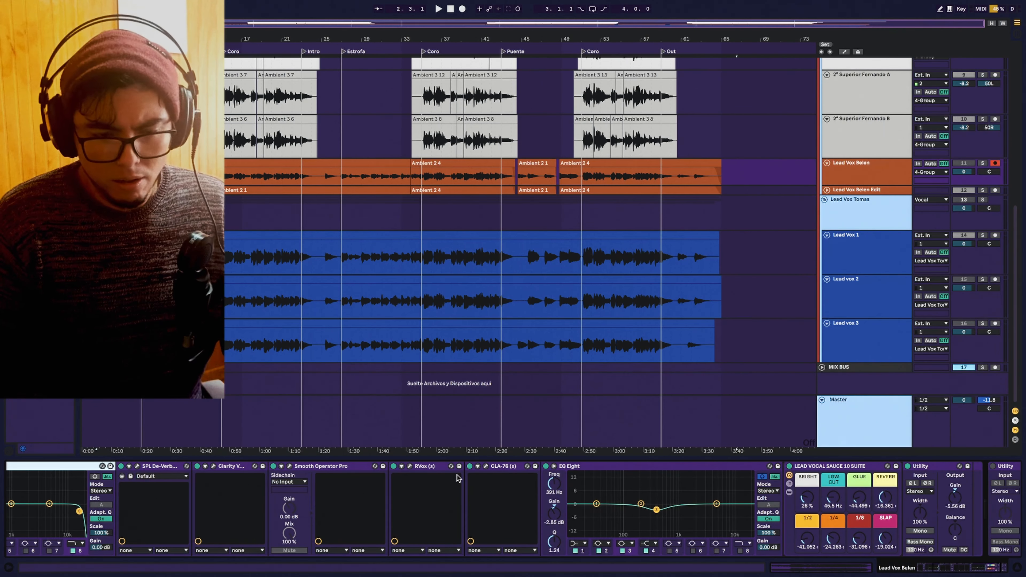
pyautogui.hscroll(3, 501, 493)
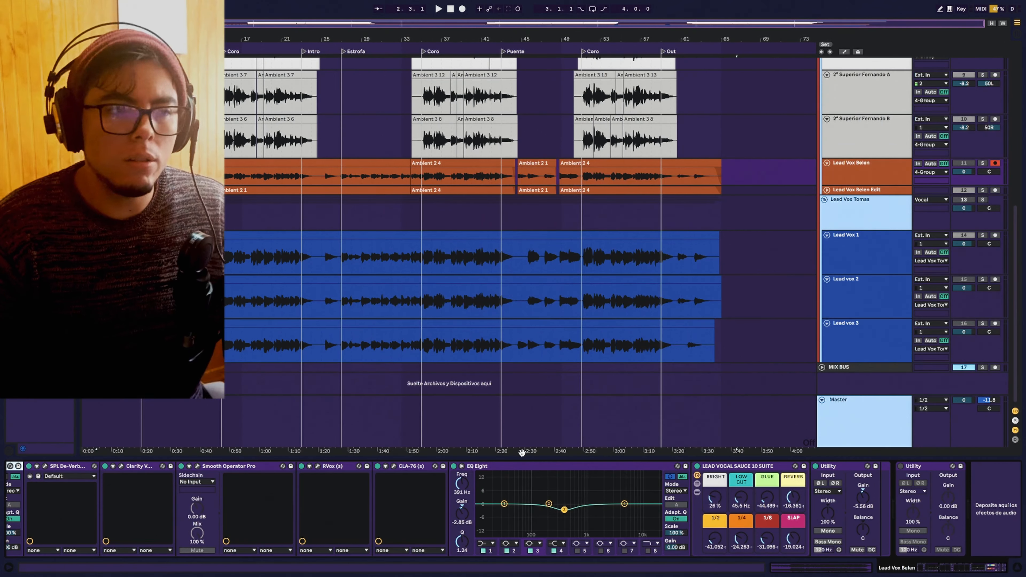
pyautogui.hscroll(-2, 397, 479)
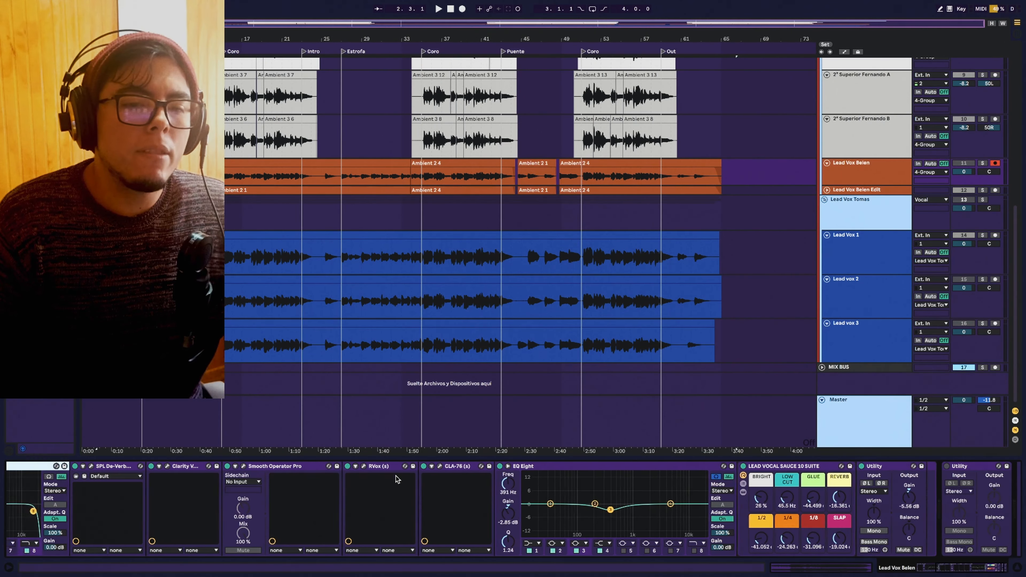
pyautogui.hscroll(3, 397, 479)
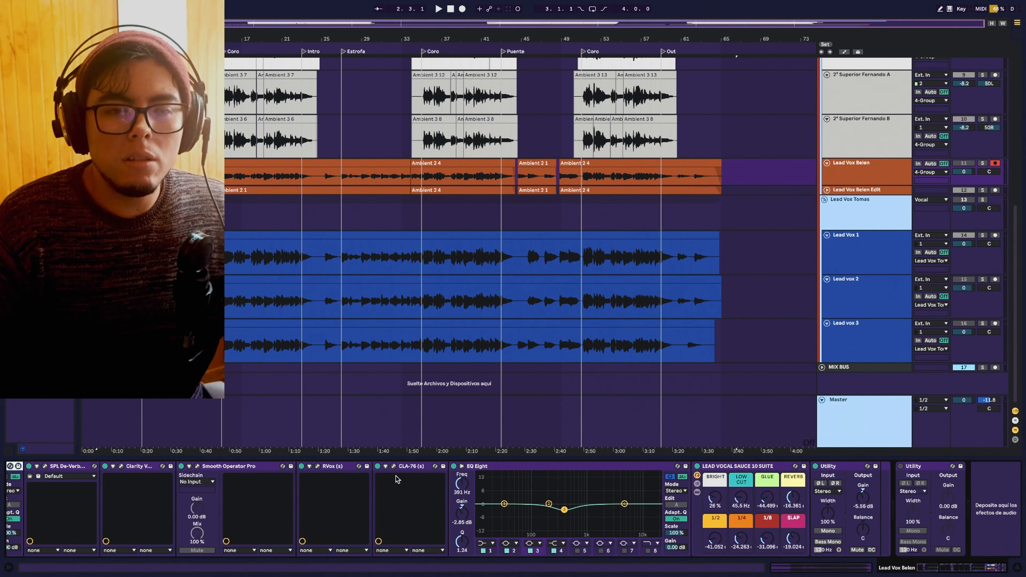
pyautogui.hscroll(-8, 396, 479)
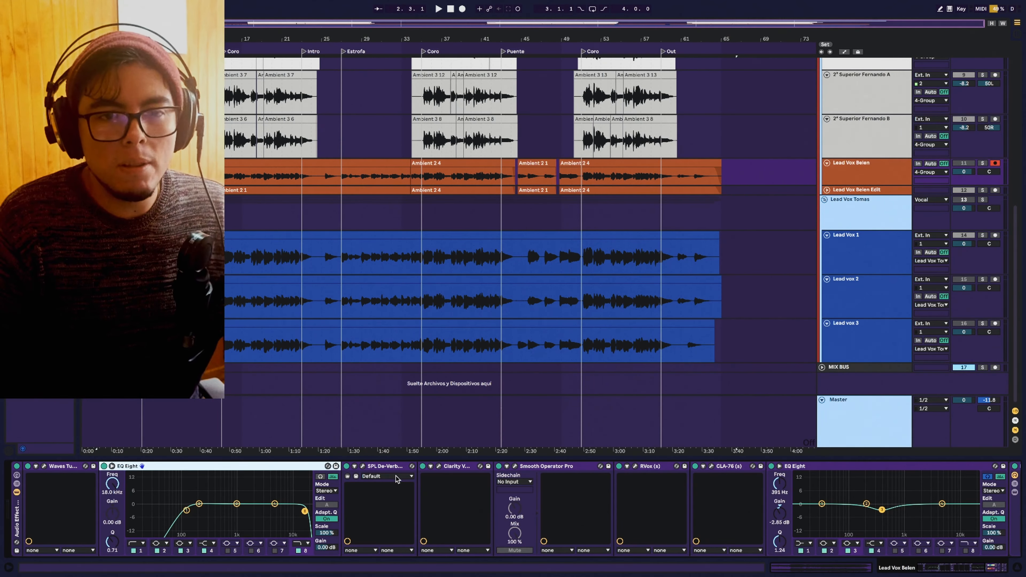
# - Solo the orange lead vocal track, switch off its Audio Effect Rack and listen to the unprocessed clip from section A
pyautogui.click(409, 169)
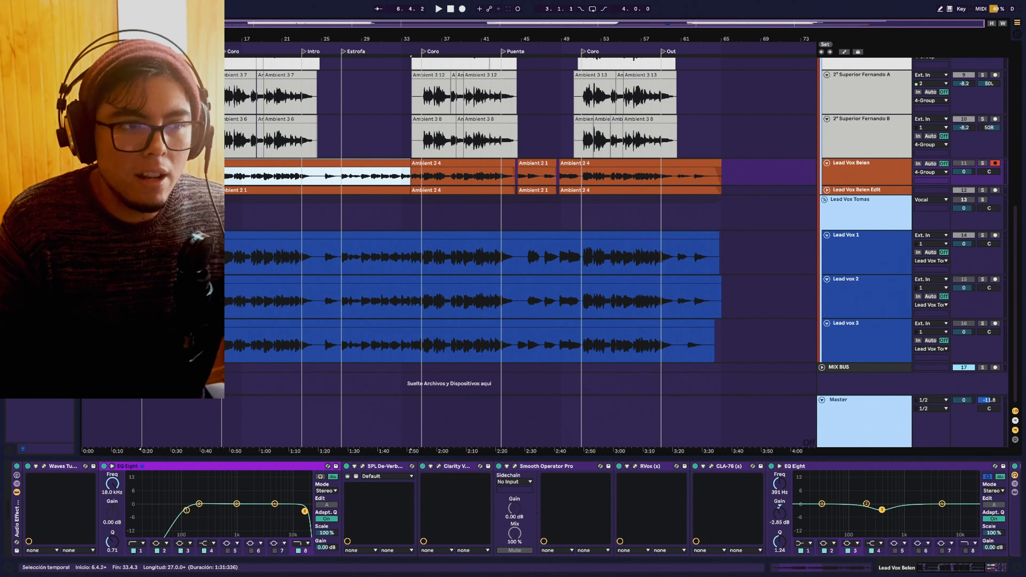
pyautogui.scroll(2, 156, 176)
pyautogui.scroll(3, 156, 176)
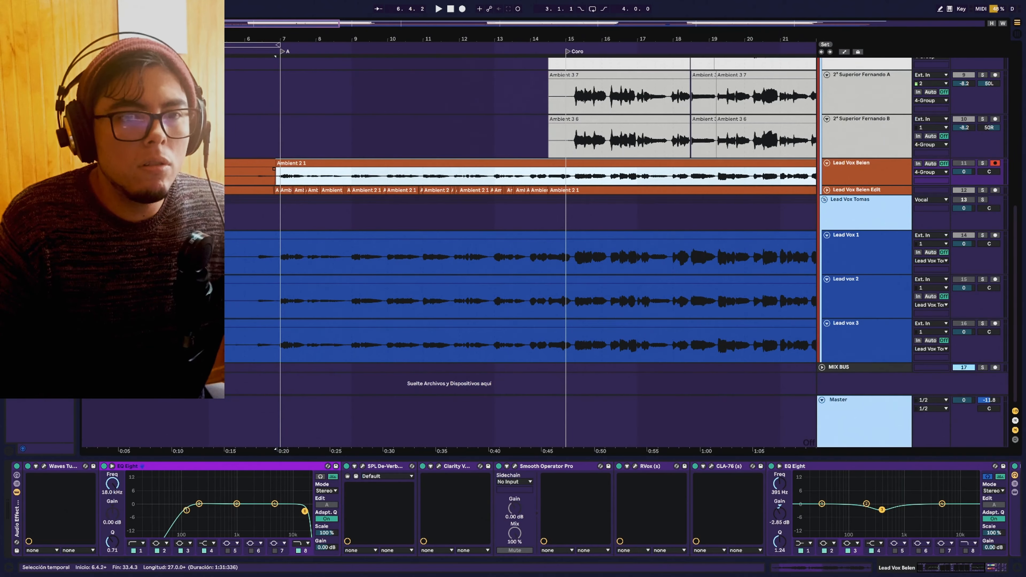
pyautogui.click(983, 163)
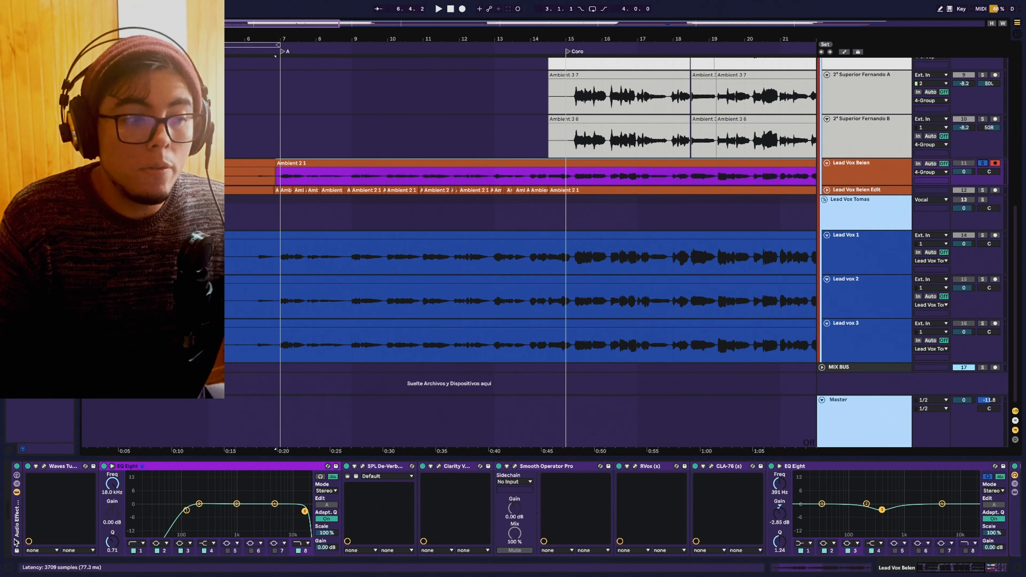
pyautogui.click(16, 468)
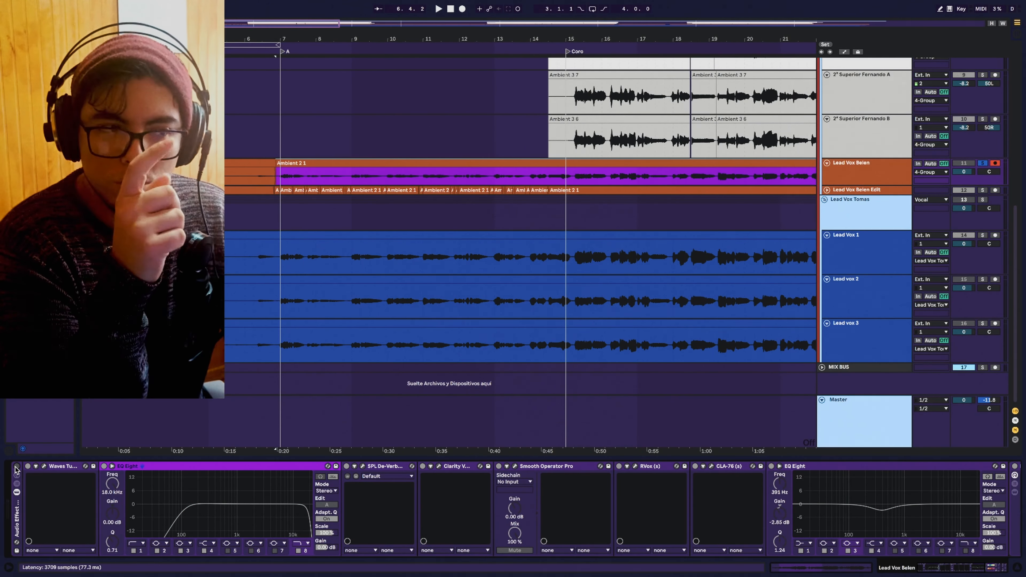
pyautogui.press('space')
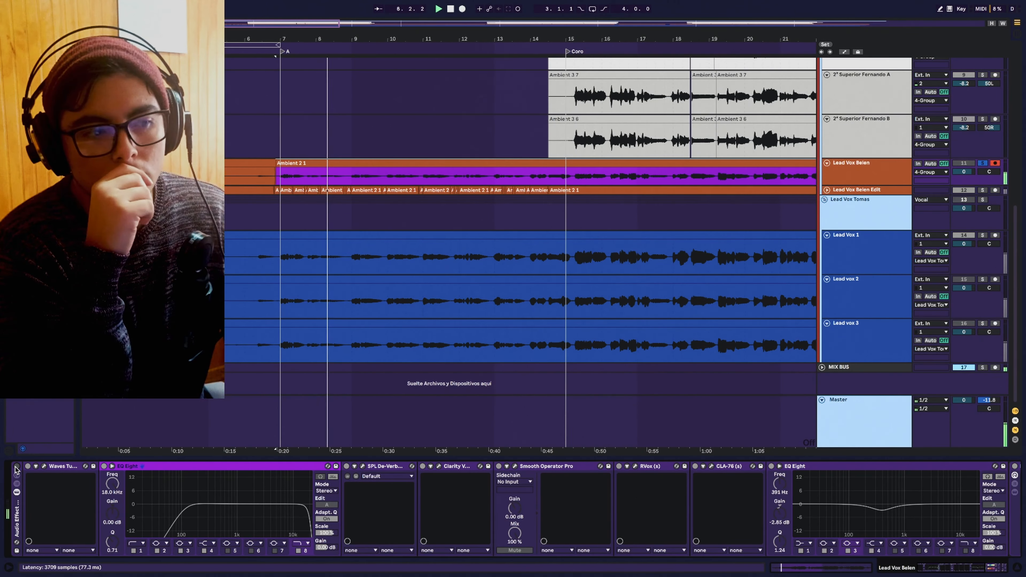
pyautogui.press('space')
# - Switch the orange lead vocal's Audio Effect Rack back on and listen to the same passage processed
pyautogui.click(16, 468)
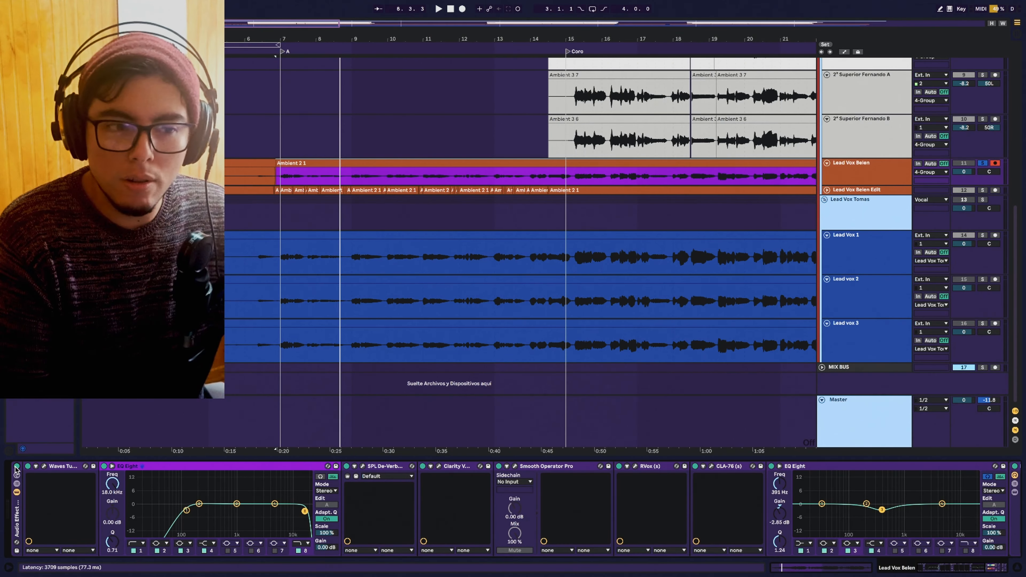
pyautogui.press('space')
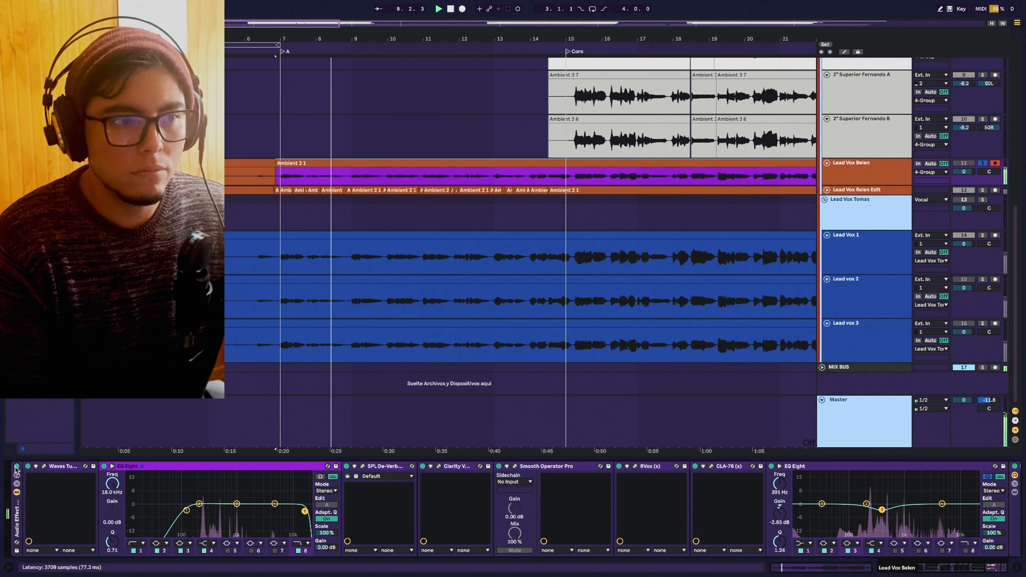
pyautogui.press('space')
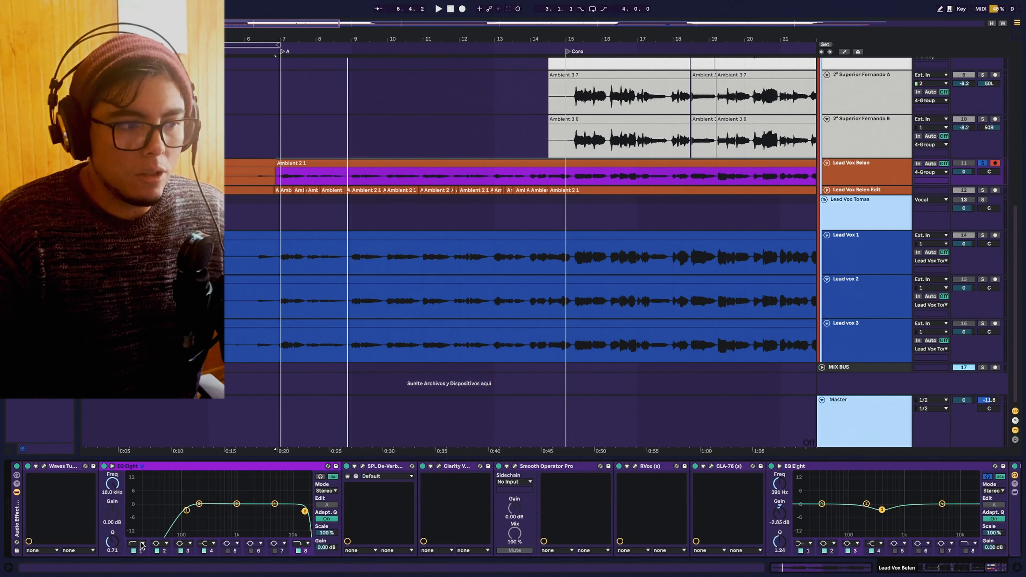
# - Open and close the Waves Tune plug-in window, and display the SPL De-Verb Plus settings
pyautogui.click(44, 466)
pyautogui.click(43, 466)
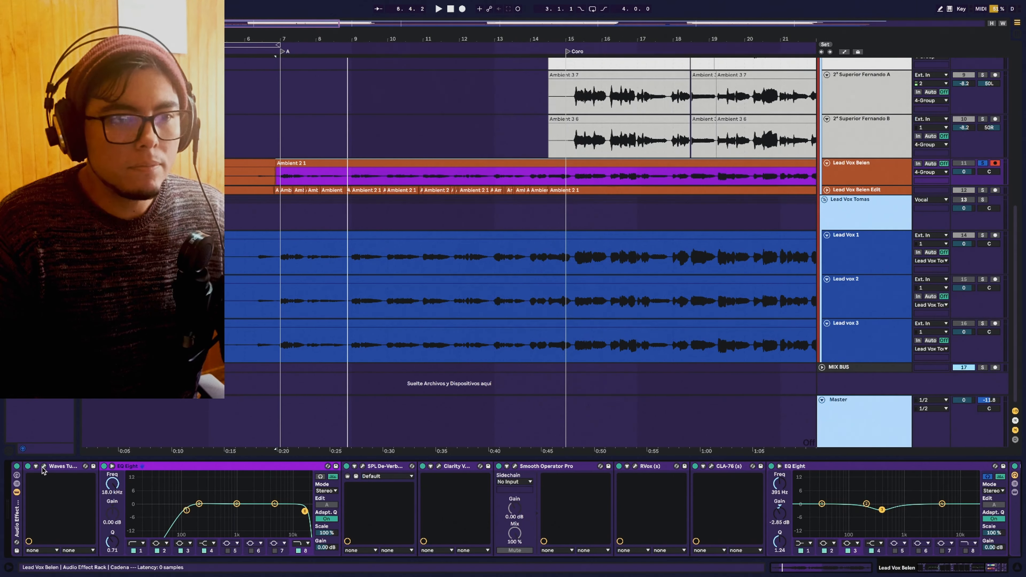
pyautogui.click(363, 467)
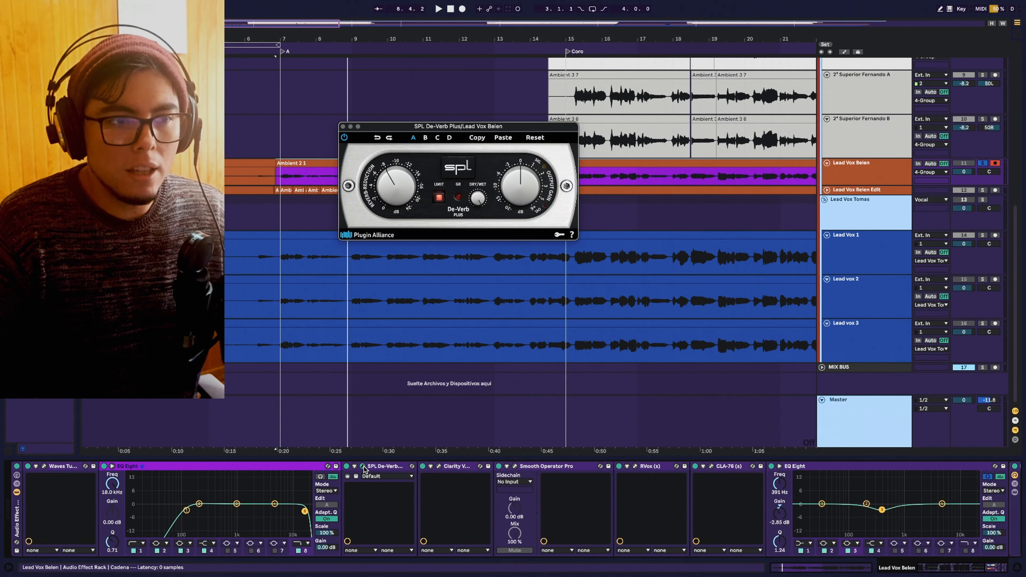
# - Close the SPL De-Verb Plus window and inspect the Clarity Vx settings on the orange lead vocal
pyautogui.click(363, 466)
pyautogui.click(363, 467)
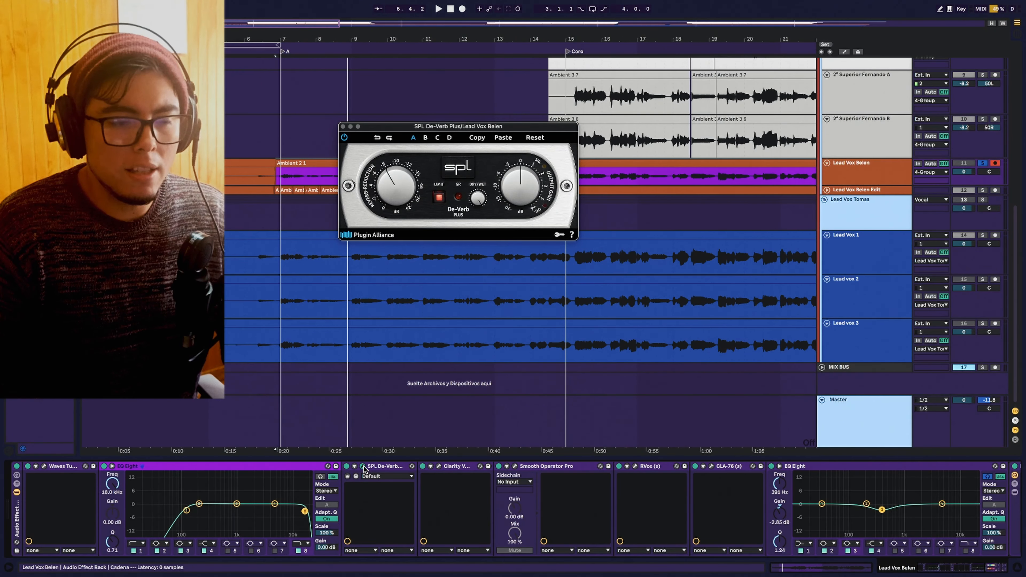
pyautogui.click(363, 466)
pyautogui.click(439, 466)
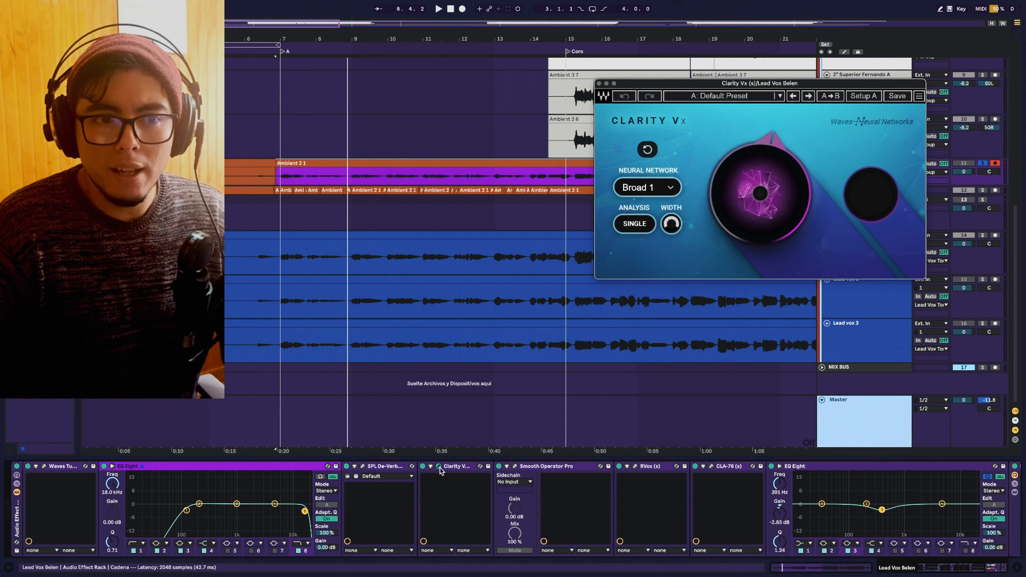
pyautogui.click(439, 467)
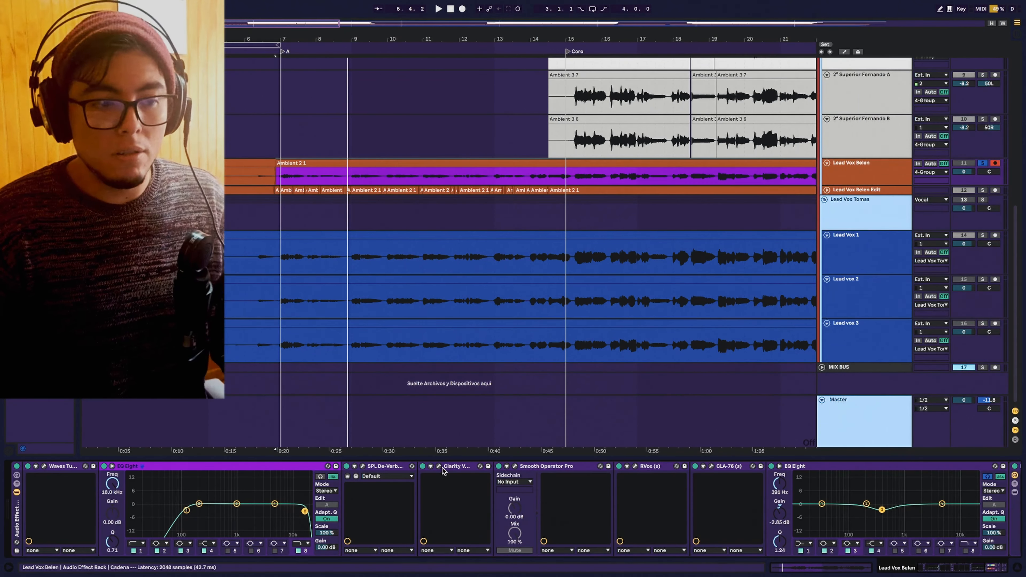
# - Inspect the Smooth Operator Pro and RVox settings, closing each plug-in window after viewing it
pyautogui.click(516, 467)
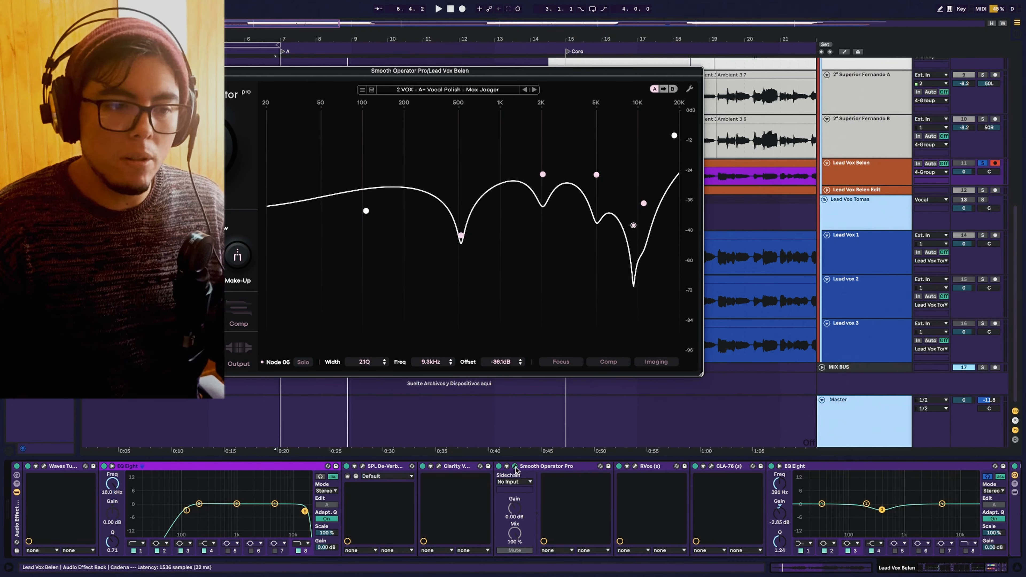
pyautogui.click(515, 467)
pyautogui.click(635, 467)
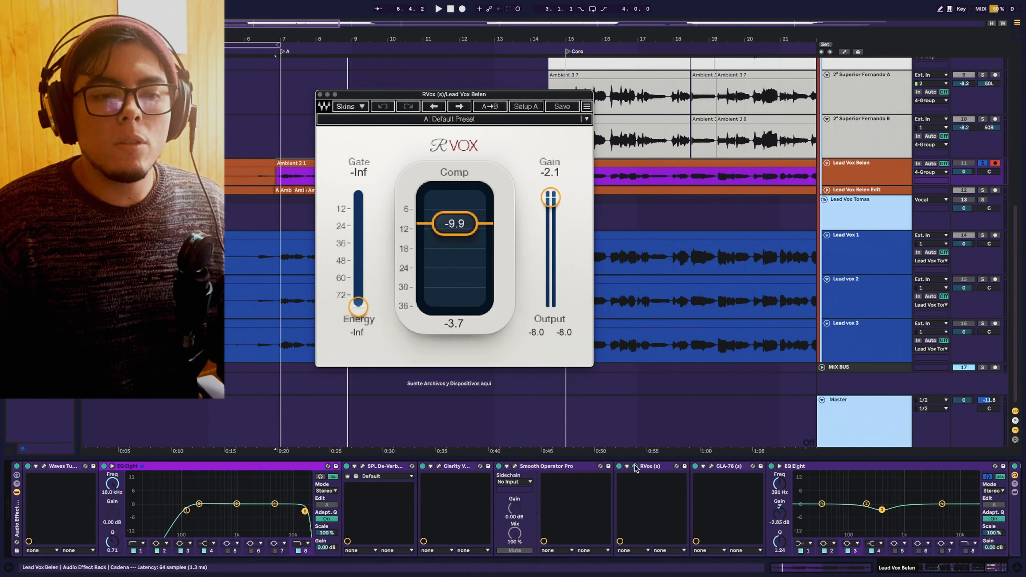
pyautogui.click(635, 467)
pyautogui.click(635, 467)
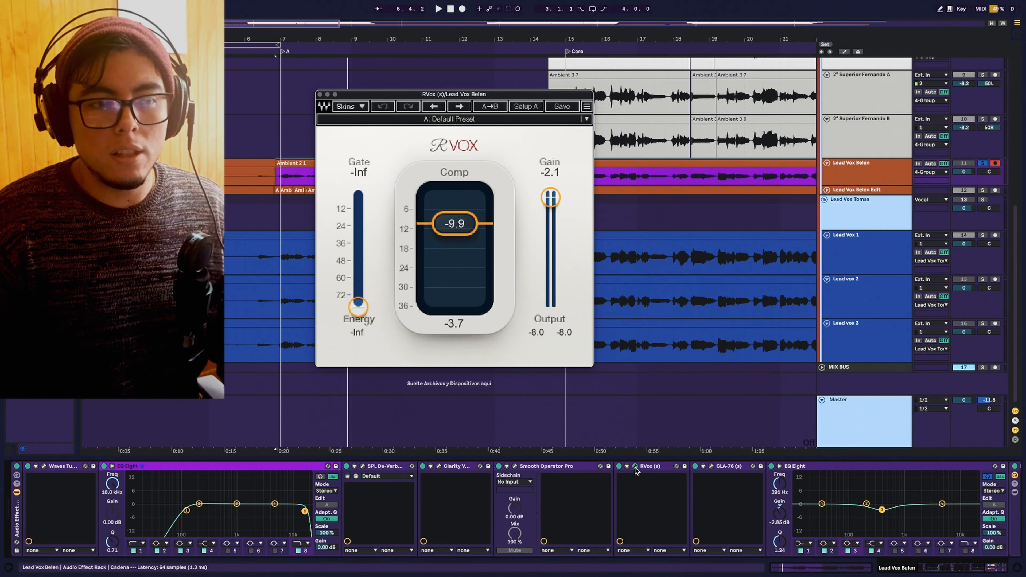
pyautogui.click(635, 467)
# - Inspect the CLA-76 compressor, close its window and view the remaining EQ Eight, LEAD VOCAL SAUCE 10 SUITE and Utility devices
pyautogui.click(712, 467)
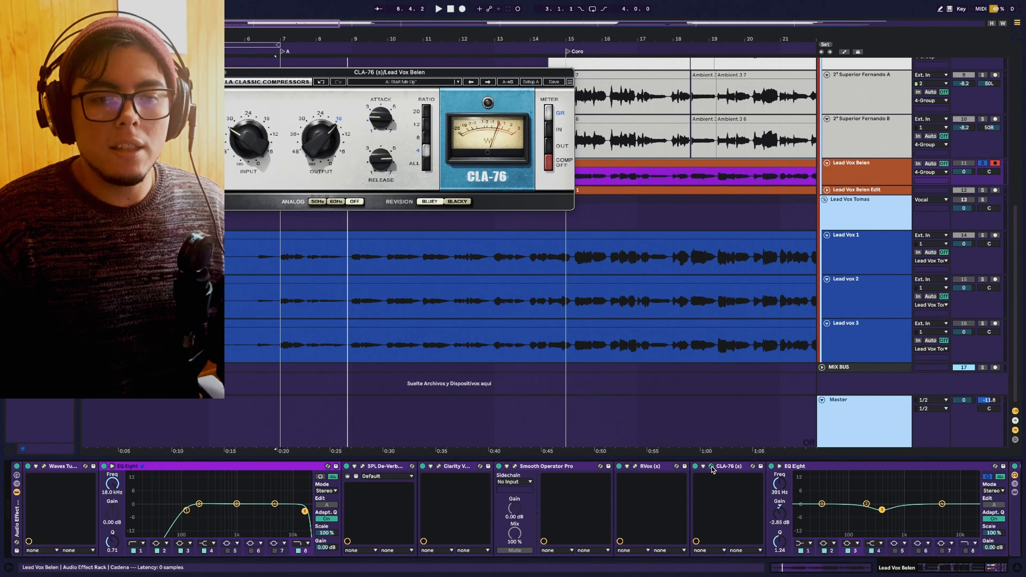
pyautogui.moveTo(399, 73); pyautogui.dragTo(523, 123)
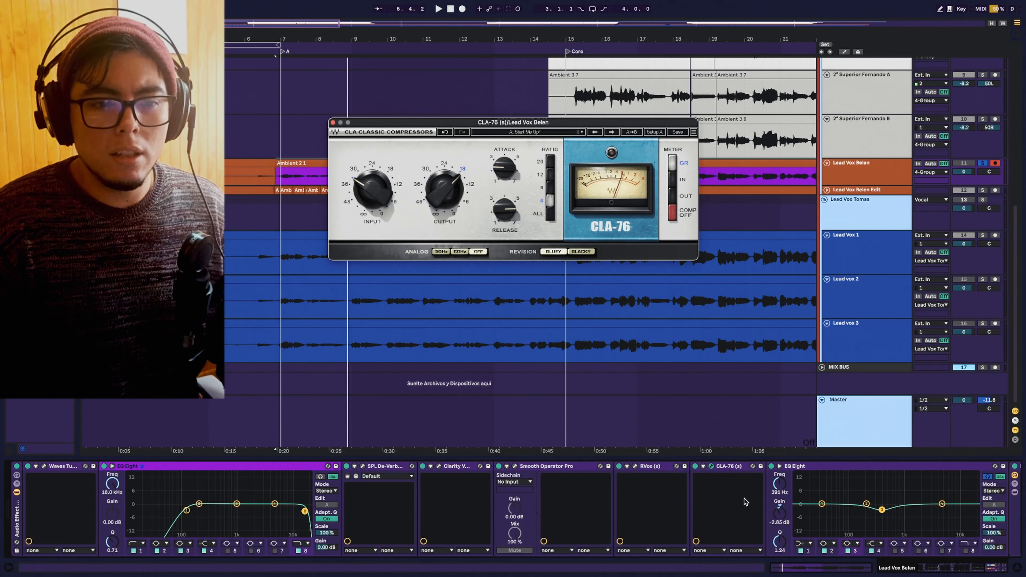
pyautogui.click(711, 468)
pyautogui.hscroll(5, 885, 513)
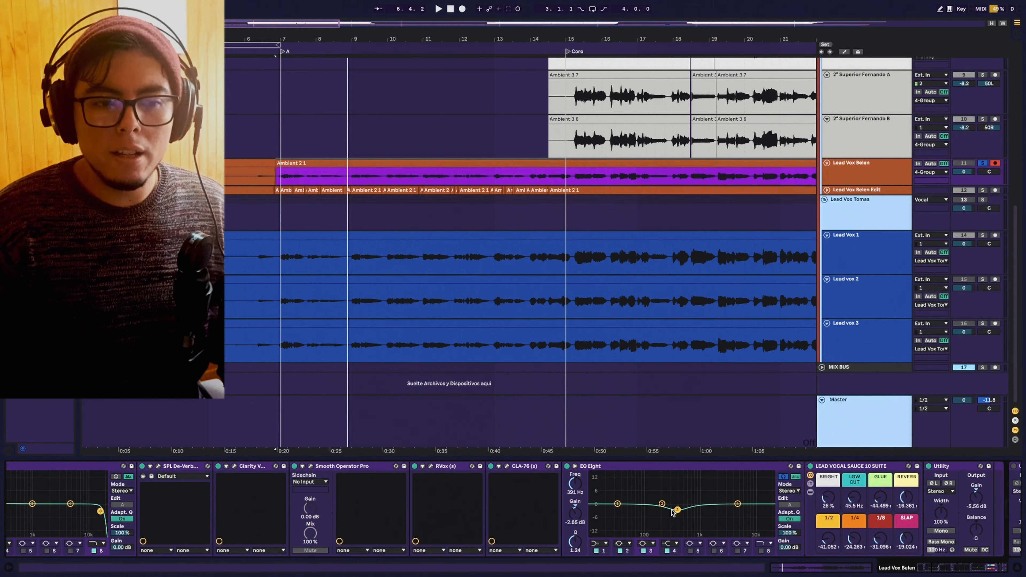
pyautogui.hscroll(3, 674, 512)
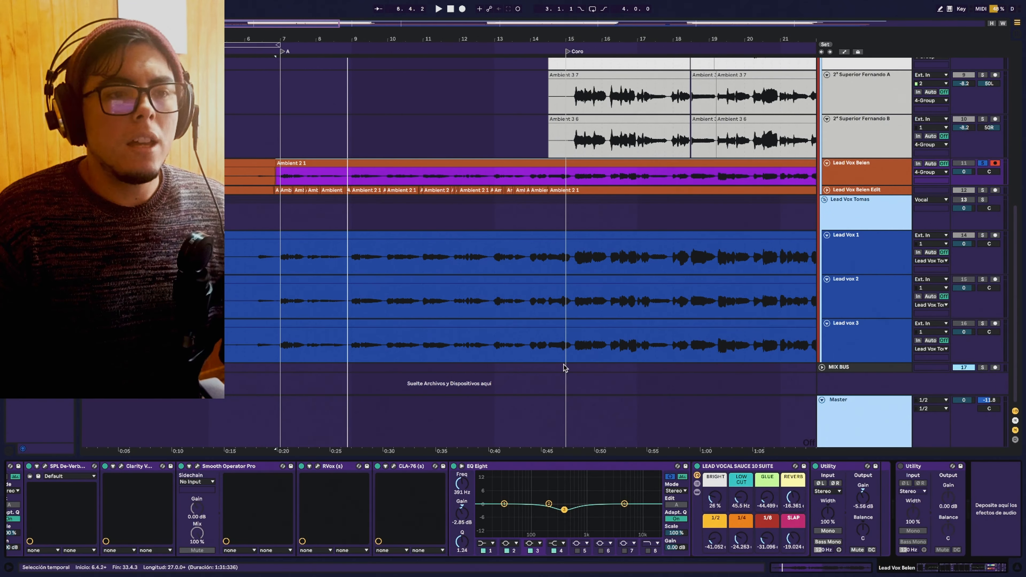
# - Unfold the orange lead vocal's edit track and compare its waveform with the original track's around the phrase before Estrofa
pyautogui.scroll(-5, 564, 365)
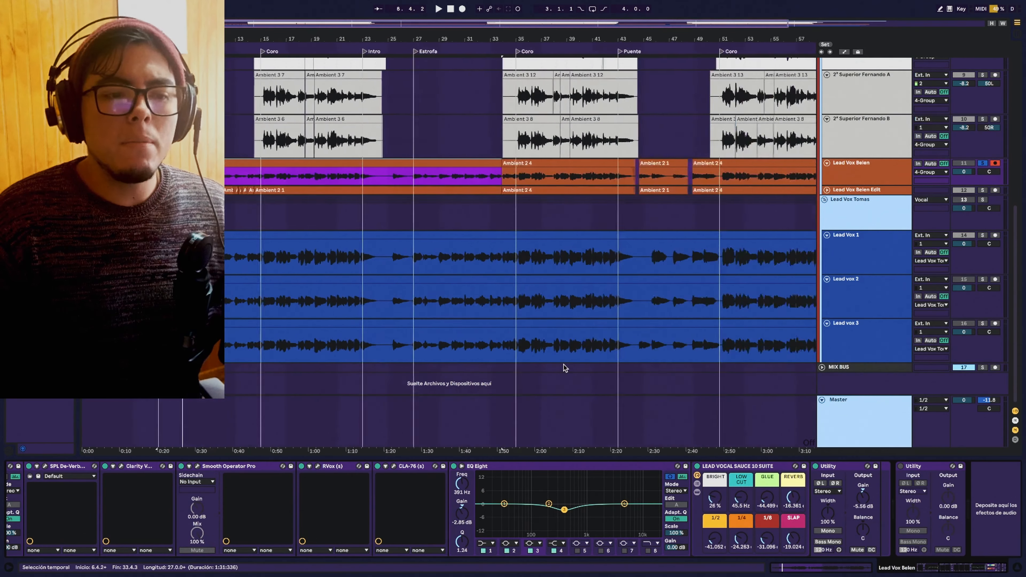
pyautogui.scroll(5, 564, 365)
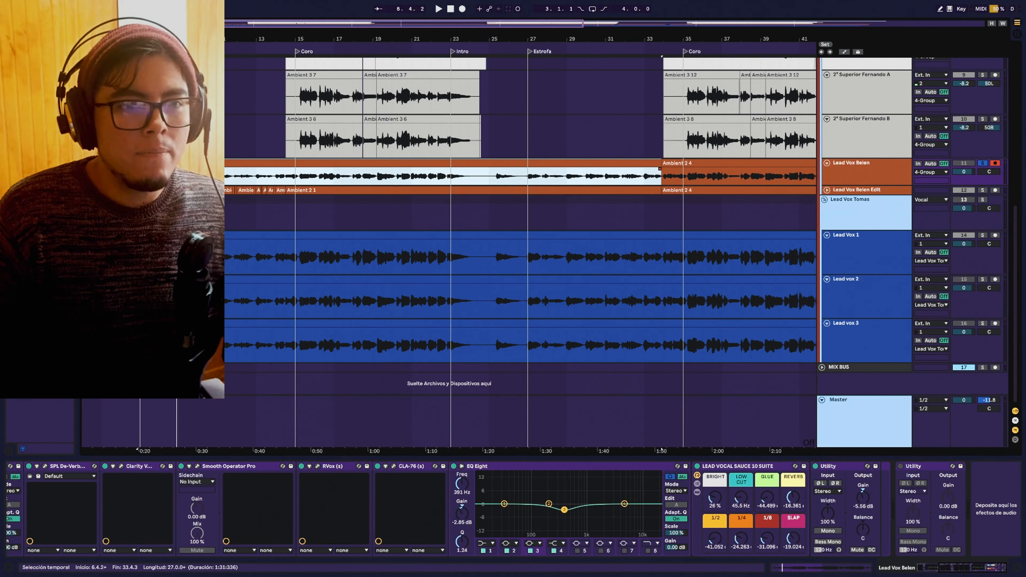
pyautogui.click(826, 190)
pyautogui.click(540, 206)
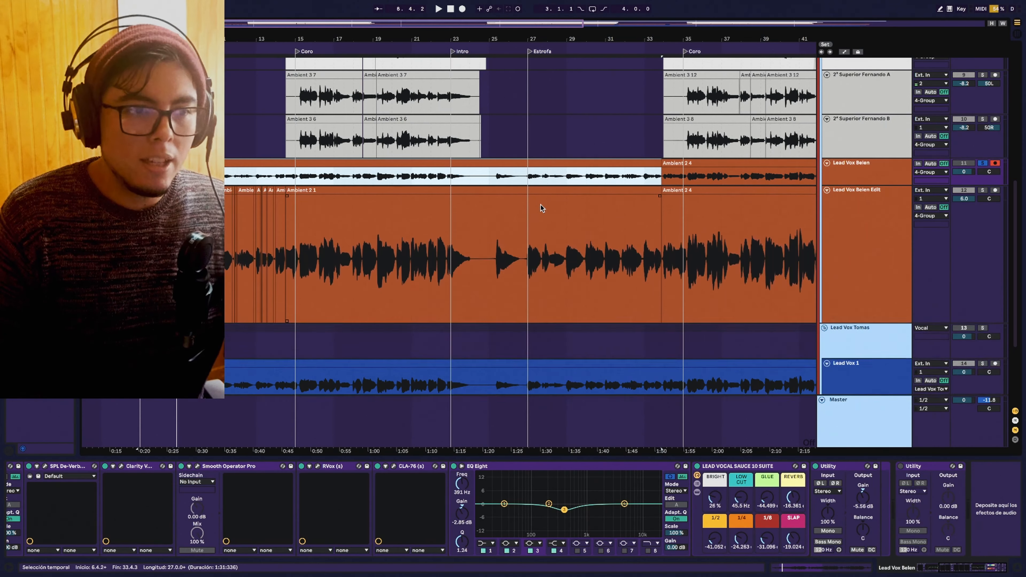
pyautogui.scroll(4, 540, 205)
pyautogui.scroll(-1, 540, 204)
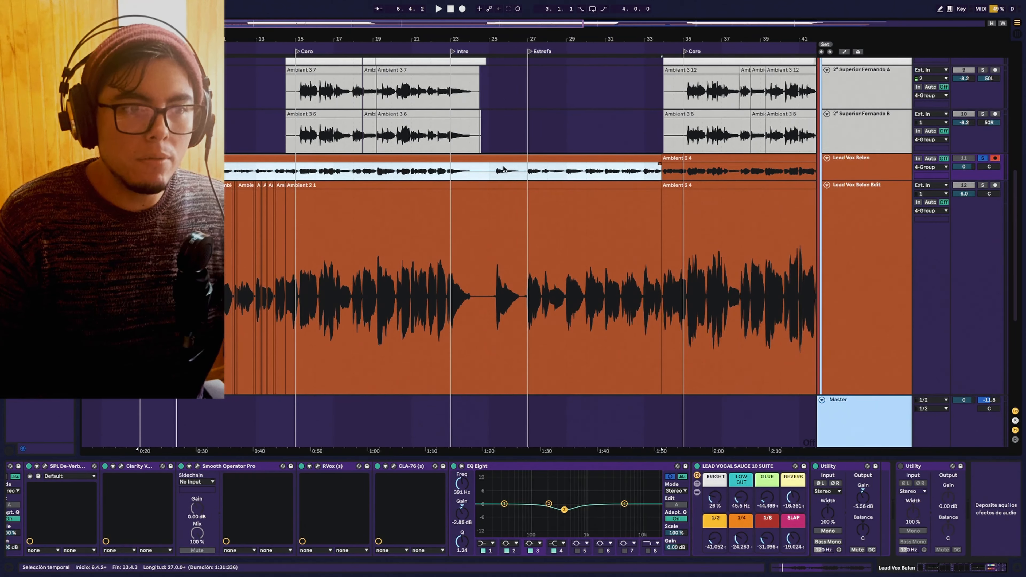
pyautogui.scroll(4, 503, 166)
pyautogui.scroll(-5, 524, 232)
pyautogui.scroll(10, 524, 233)
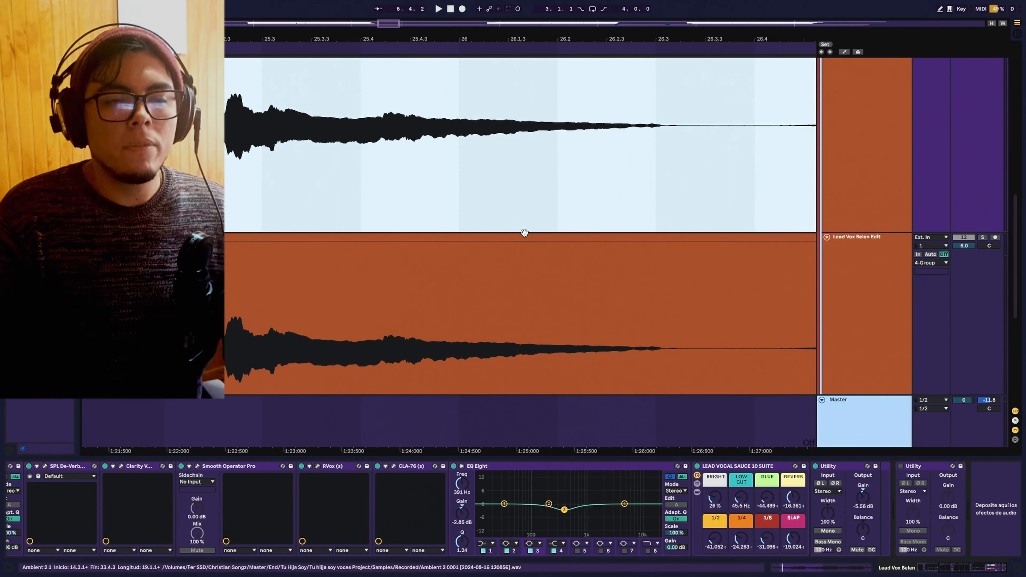
pyautogui.scroll(-4, 524, 233)
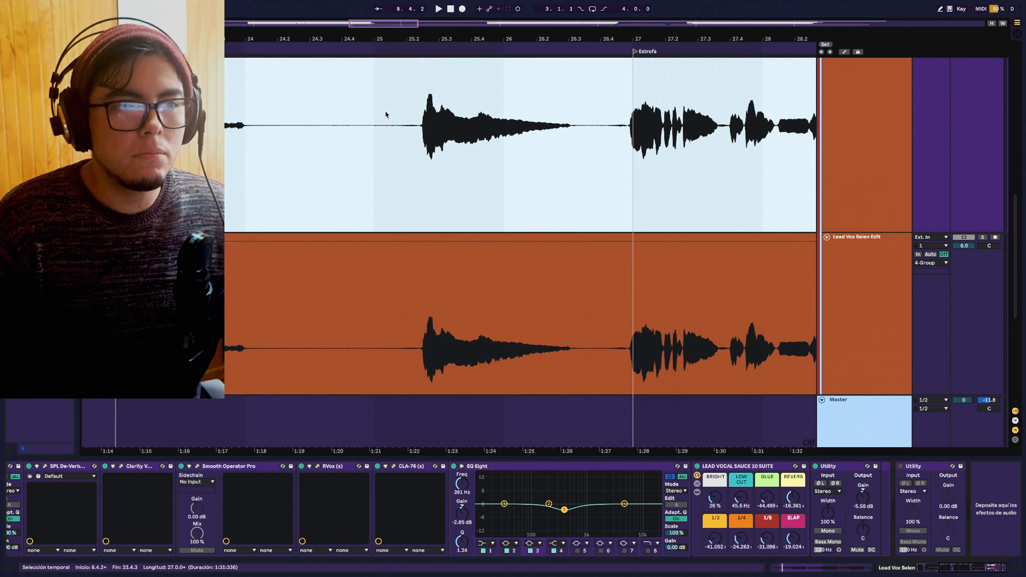
# - Switch off the original orange lead vocal's Audio Effect Rack and reset the edit track's volume to 0 dB
pyautogui.click(404, 132)
pyautogui.scroll(3, 708, 213)
pyautogui.doubleClick(851, 151)
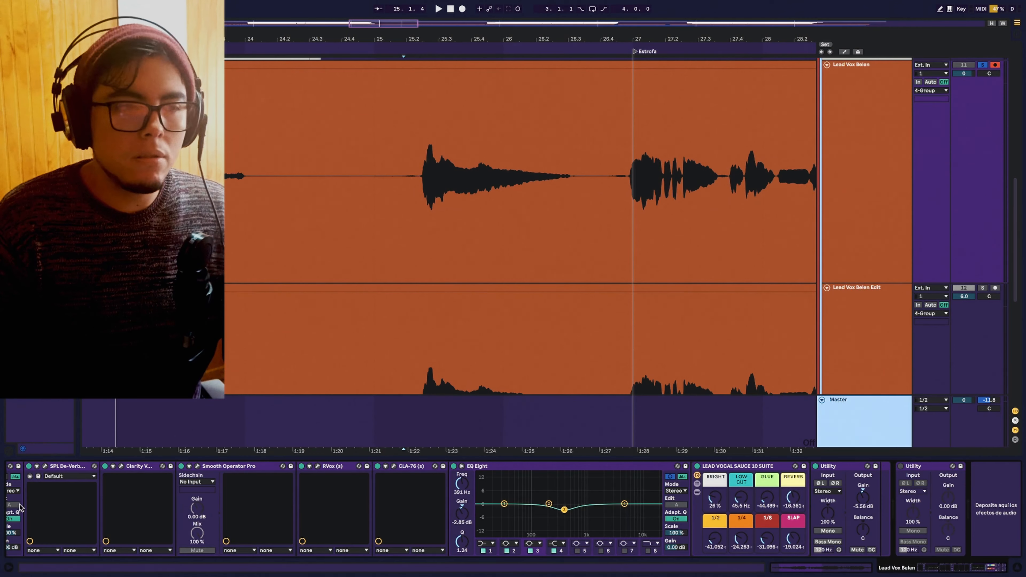
pyautogui.hscroll(-8, 189, 515)
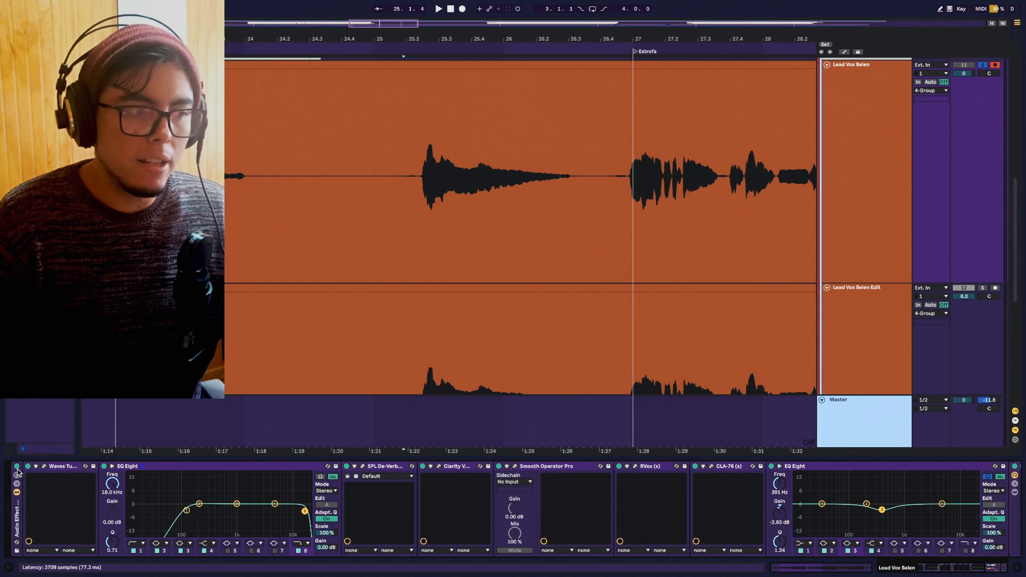
pyautogui.click(17, 466)
pyautogui.doubleClick(968, 297)
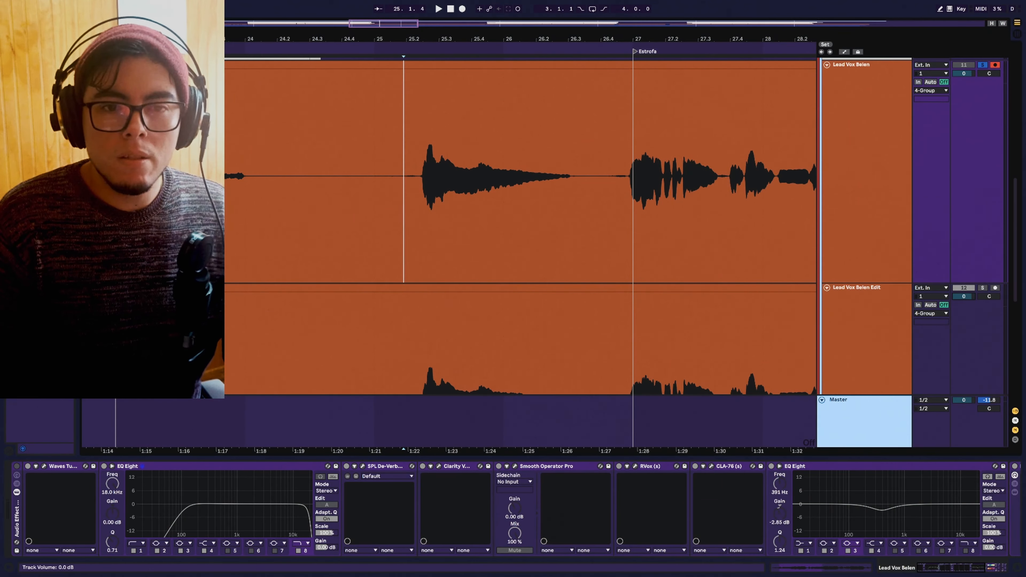
pyautogui.hscroll(6, 899, 549)
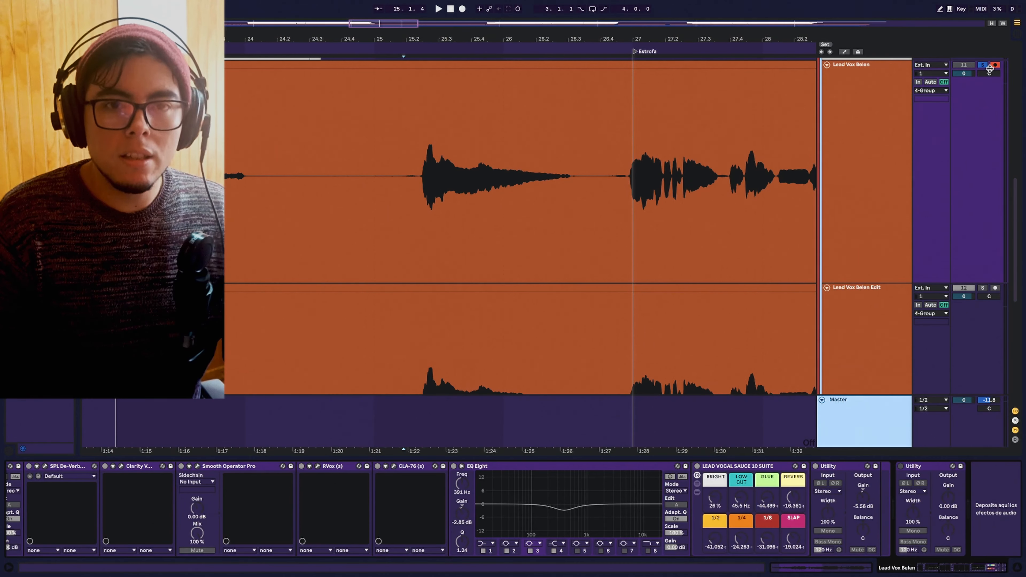
# - Listen to the phrase before Estrofa on the original lead vocal, and solo the edit track to hear the same phrase
pyautogui.click(413, 178)
pyautogui.press('space')
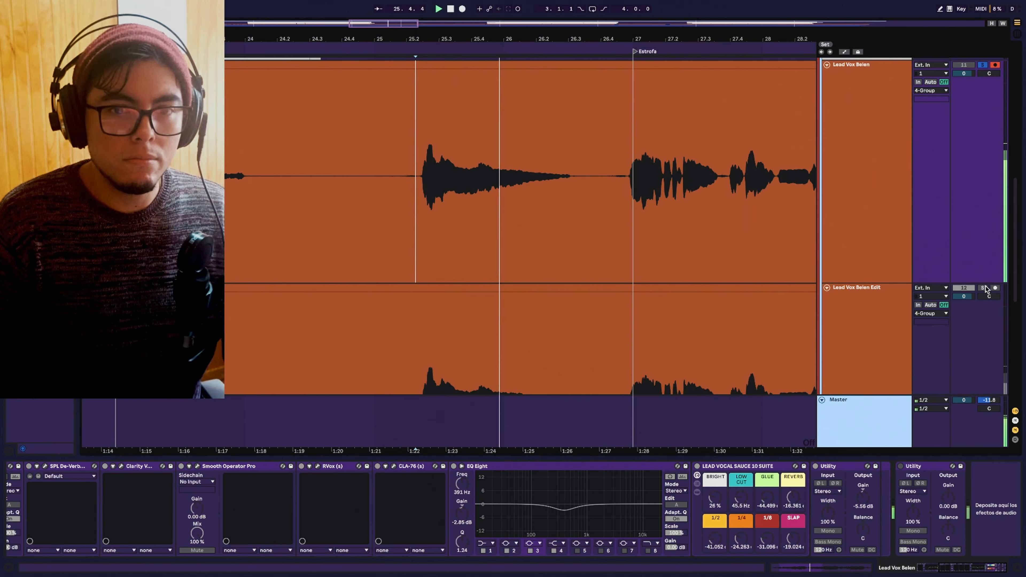
pyautogui.press('space')
pyautogui.scroll(-3, 557, 234)
pyautogui.click(415, 311)
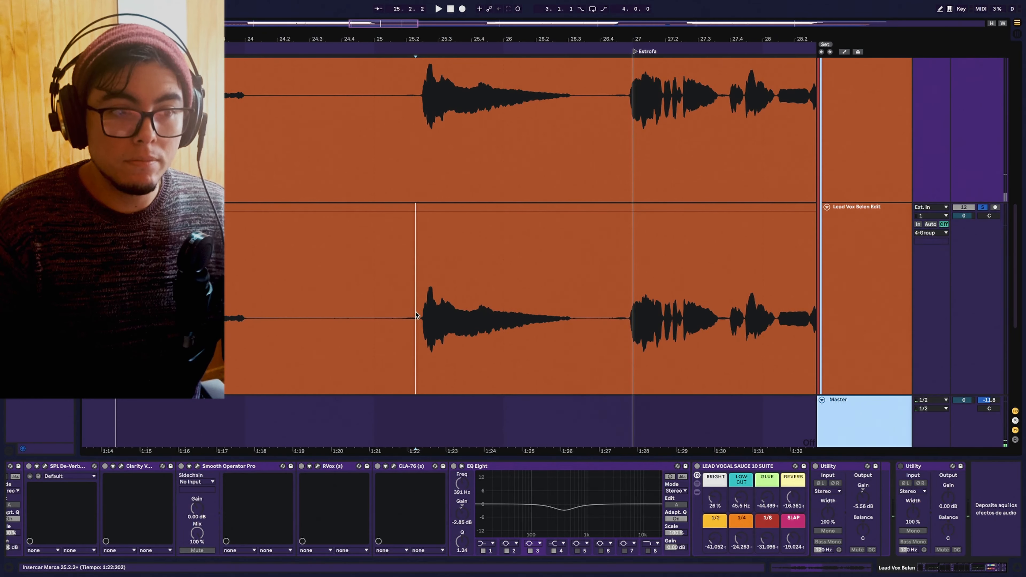
pyautogui.press('space')
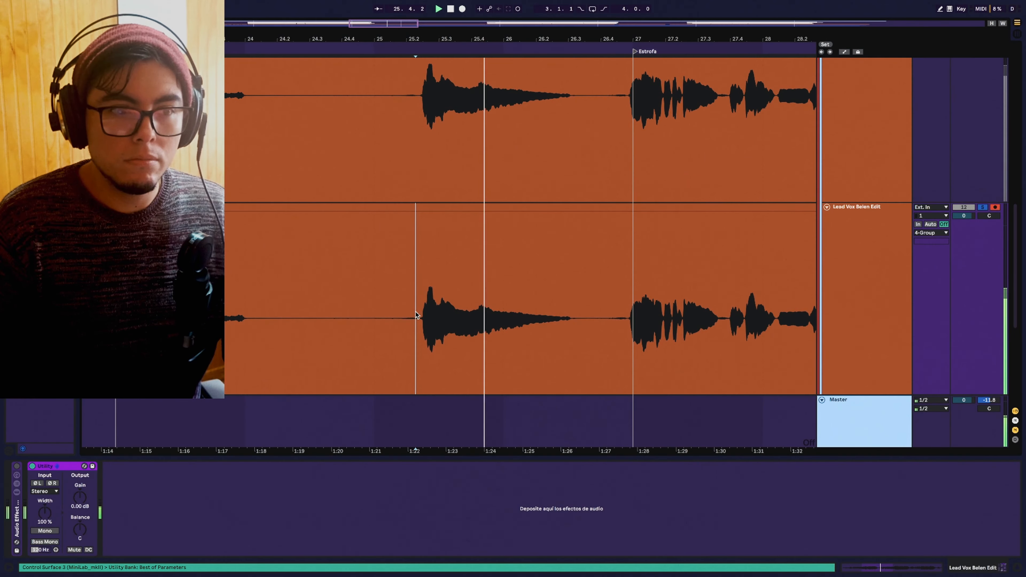
pyautogui.press('space')
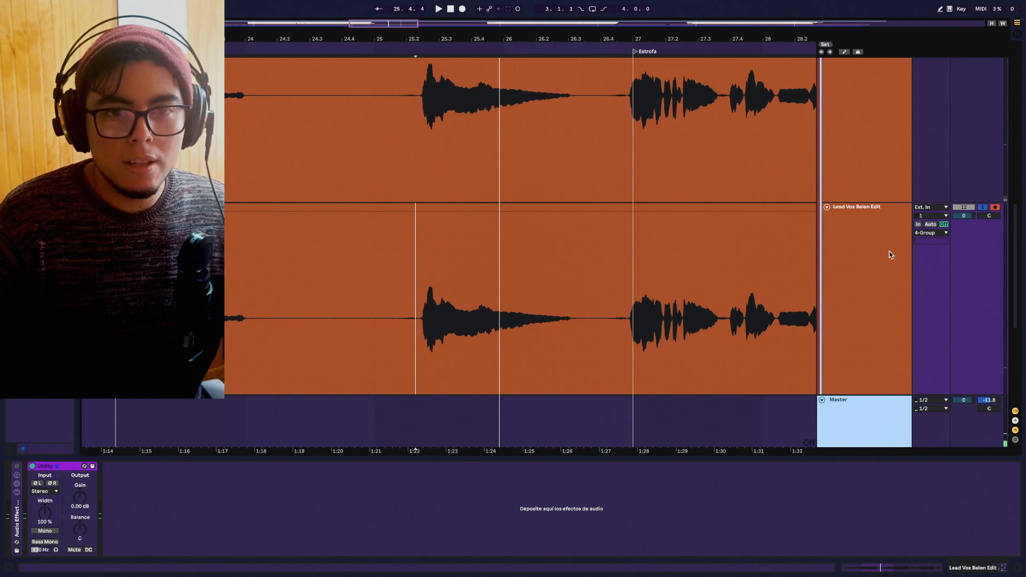
# - Examine the edit track's clip splits and crossfades from the start of section A to bar 8
pyautogui.scroll(3, 891, 248)
pyautogui.scroll(-10, 667, 308)
pyautogui.scroll(-3, 667, 309)
pyautogui.scroll(3, 478, 311)
pyautogui.scroll(-4, 478, 310)
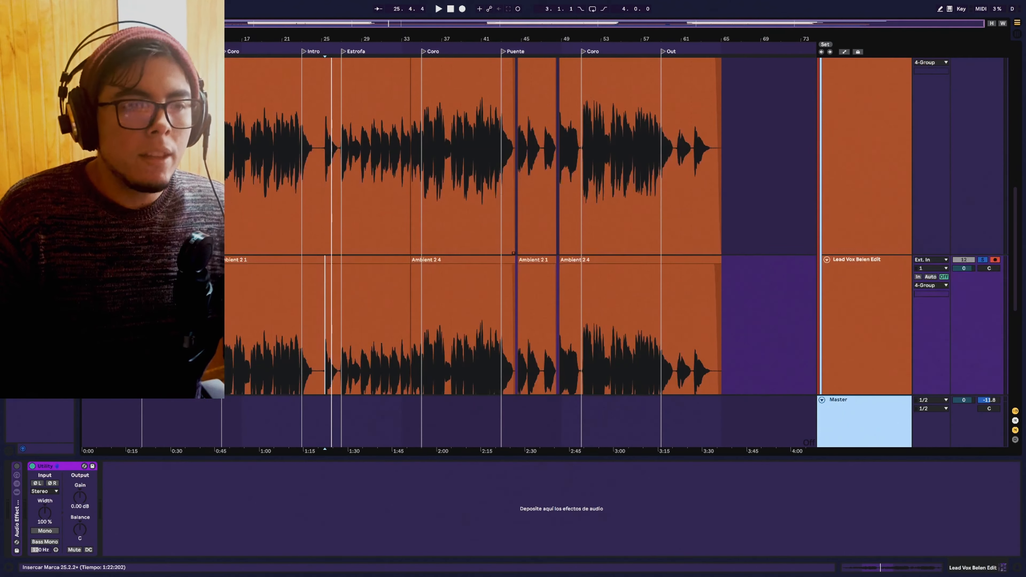
pyautogui.scroll(10, 142, 311)
pyautogui.hscroll(-6, 142, 311)
pyautogui.scroll(-4, 143, 310)
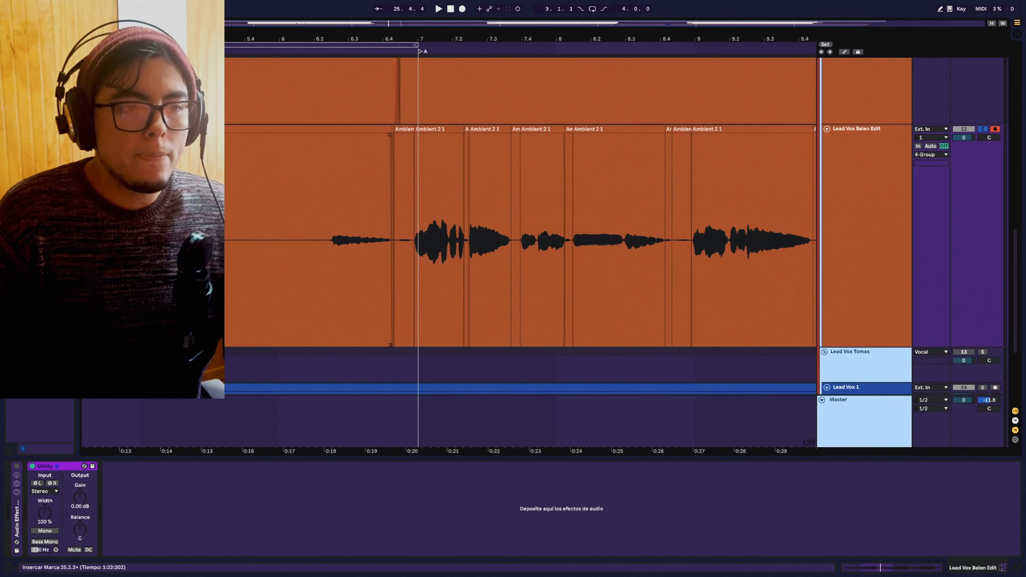
pyautogui.scroll(5, 412, 247)
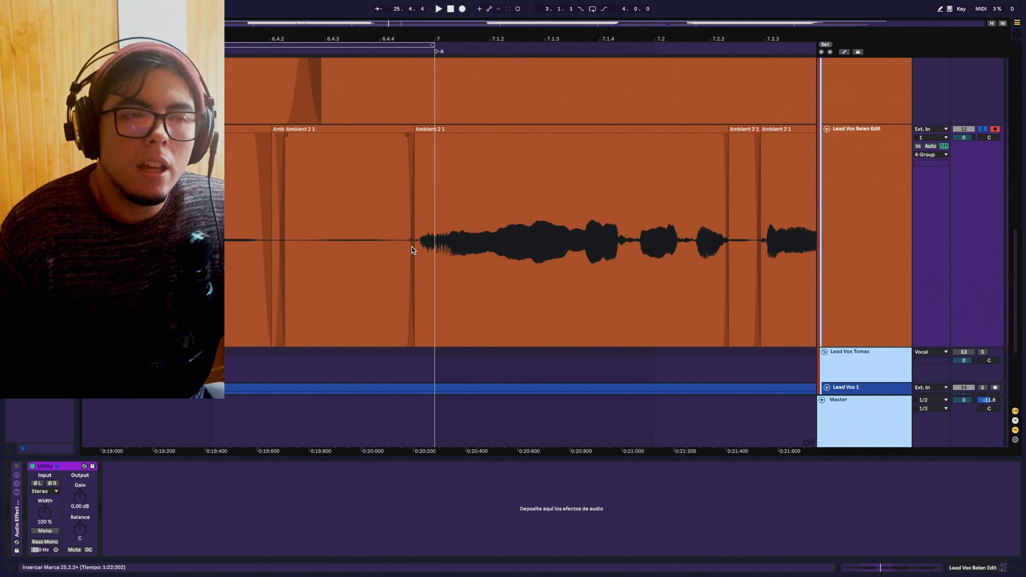
pyautogui.hscroll(2, 412, 247)
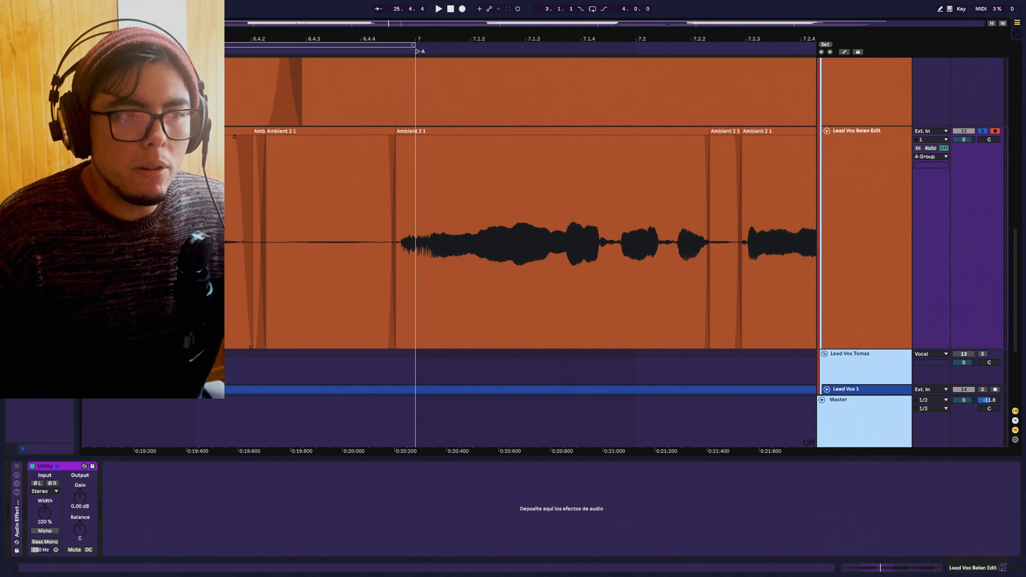
pyautogui.hscroll(20, 524, 203)
pyautogui.hscroll(20, 524, 203)
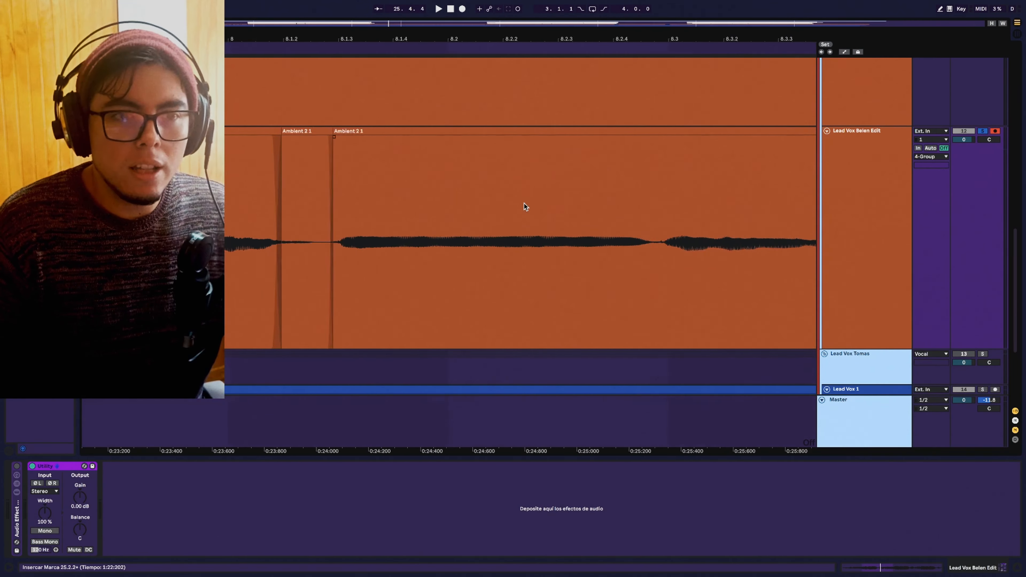
pyautogui.hscroll(-20, 524, 203)
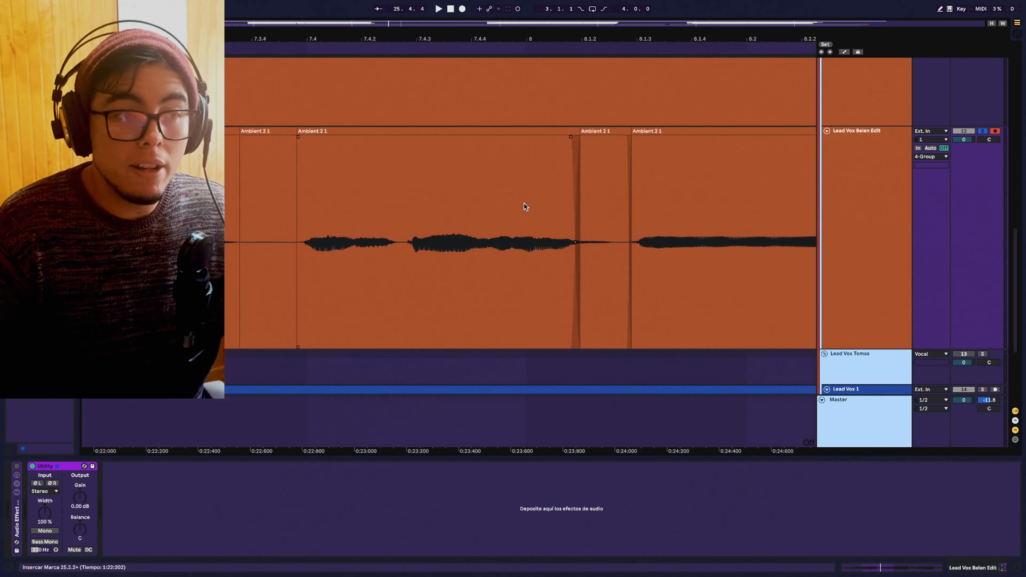
# - Select the short quiet clip just before section A on the edit track and listen to it repeatedly
pyautogui.press('space')
pyautogui.press('space')
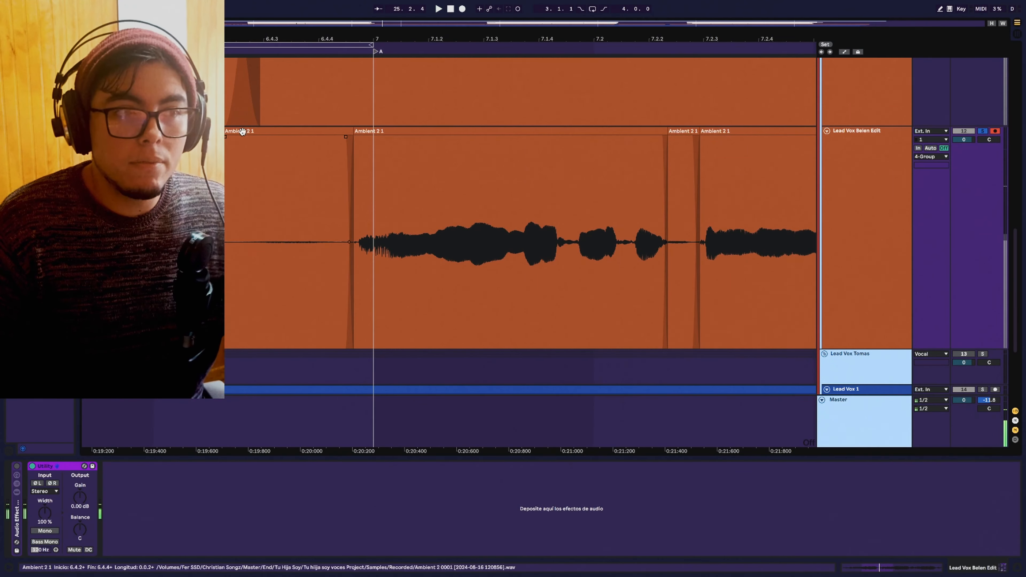
pyautogui.click(244, 132)
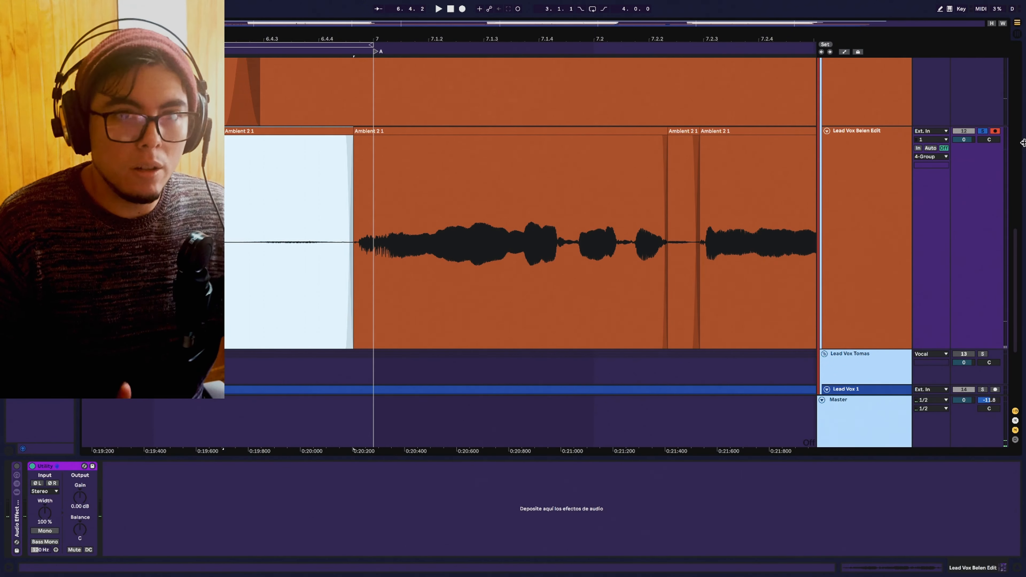
pyautogui.press('space')
pyautogui.press('space')
pyautogui.press('space')
pyautogui.press('space')
pyautogui.press('space')
pyautogui.press('space')
pyautogui.press('space')
pyautogui.press('space')
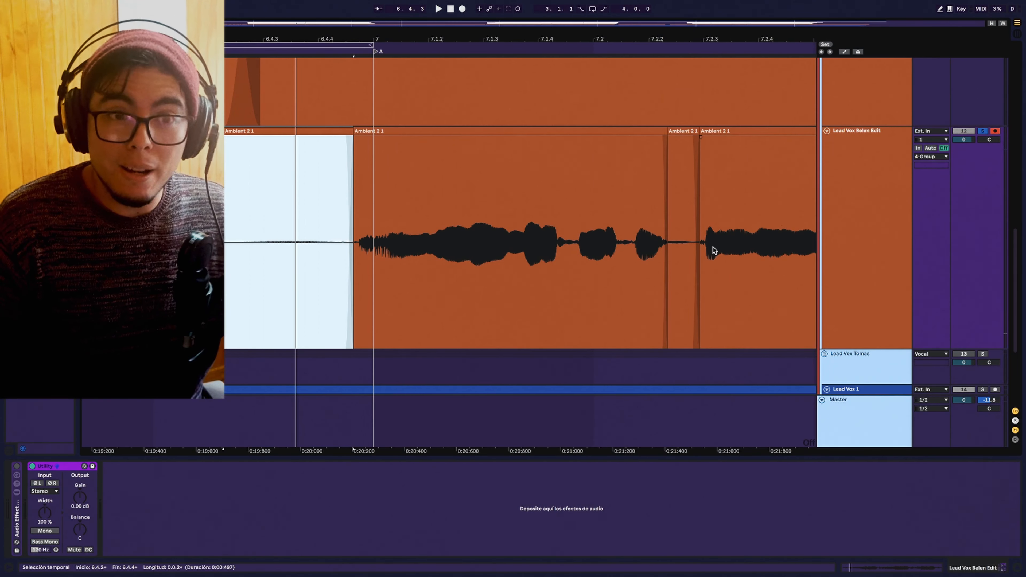
# - Select the short quiet clip just after 7.2.2 on the edit track and listen to it repeatedly
pyautogui.click(569, 131)
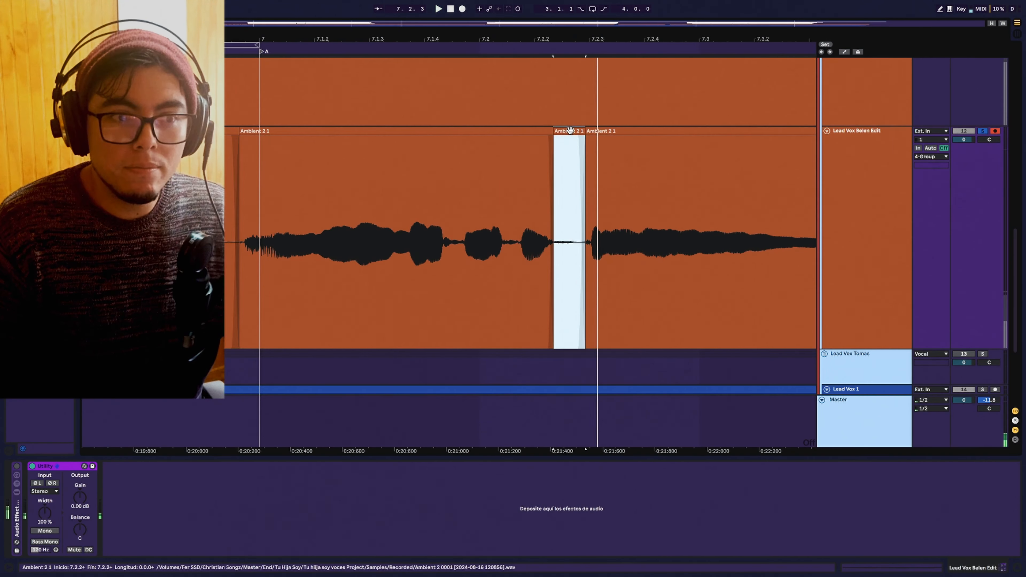
pyautogui.press('space')
pyautogui.press('space')
pyautogui.press('space')
pyautogui.press('space')
pyautogui.press('space')
pyautogui.press('space')
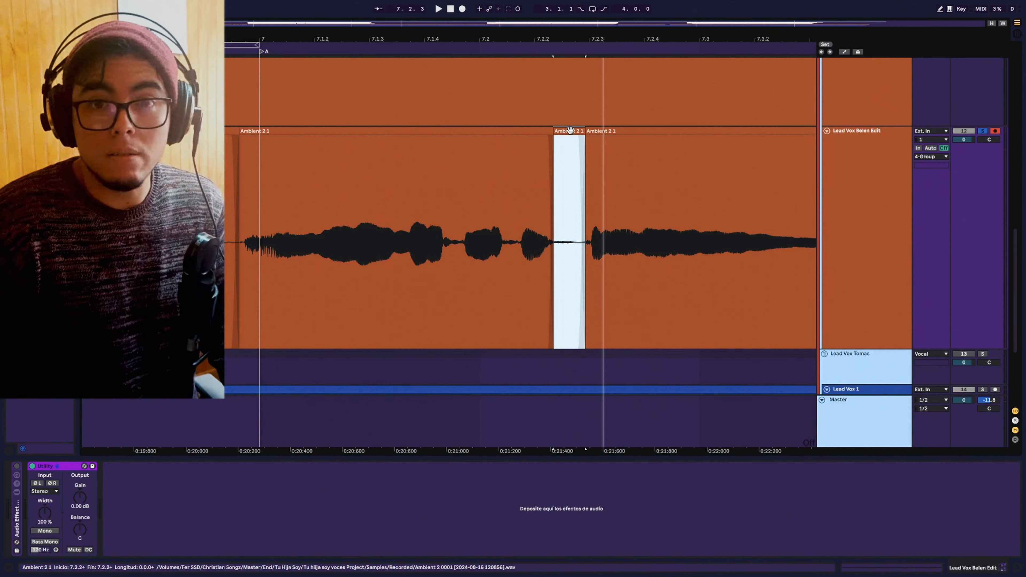
# - Lower the clip gain of the quiet clip just before section A on the edit track
pyautogui.hscroll(-5, 361, 227)
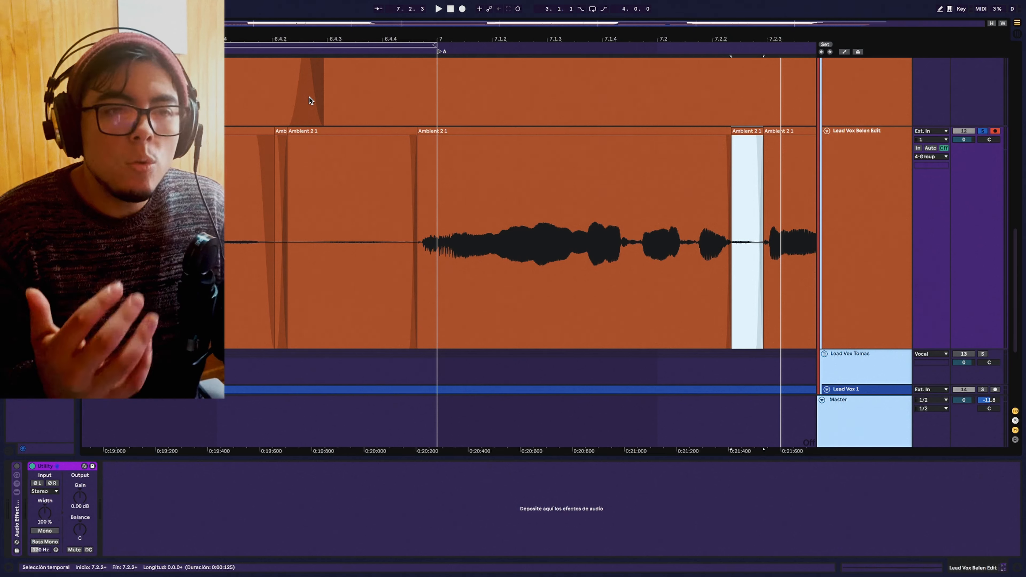
pyautogui.click(320, 129)
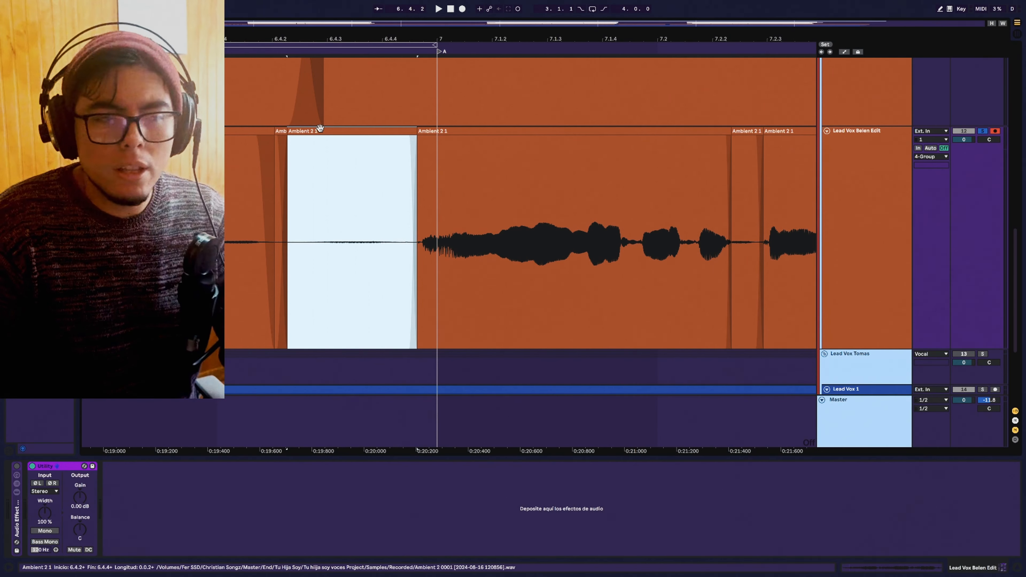
pyautogui.press('Delete')
pyautogui.hscroll(-7, 320, 128)
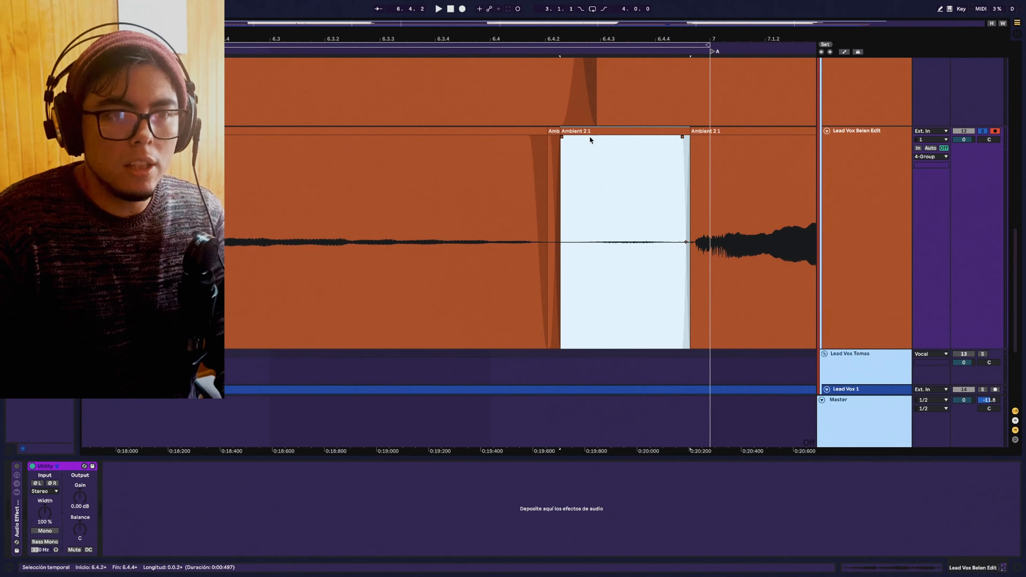
pyautogui.click(590, 133)
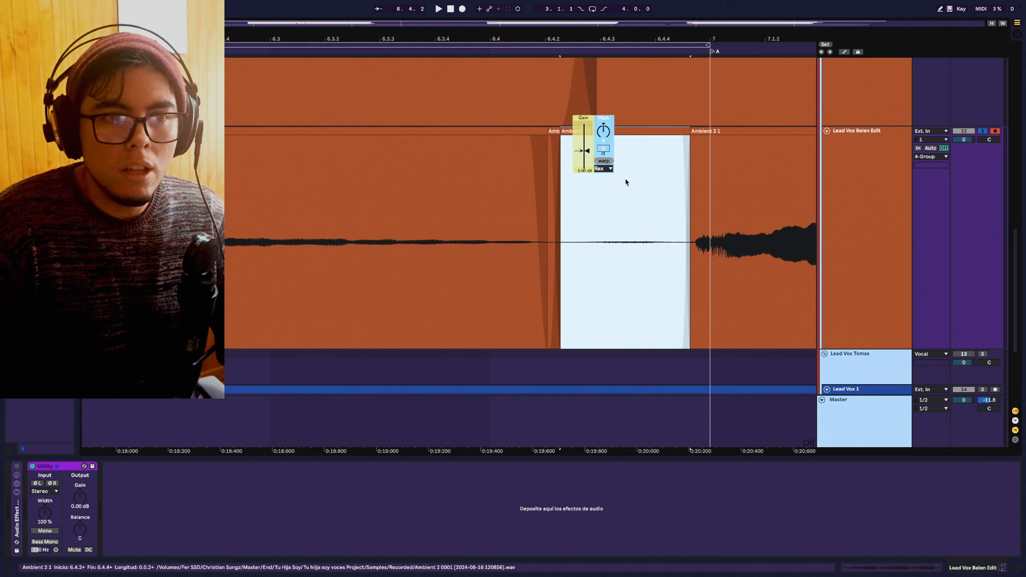
pyautogui.moveTo(586, 151); pyautogui.dragTo(586, 157)
# - Adjust the clip gain of the short quiet clip just after 7.2.2 on the edit track
pyautogui.hscroll(8, 586, 160)
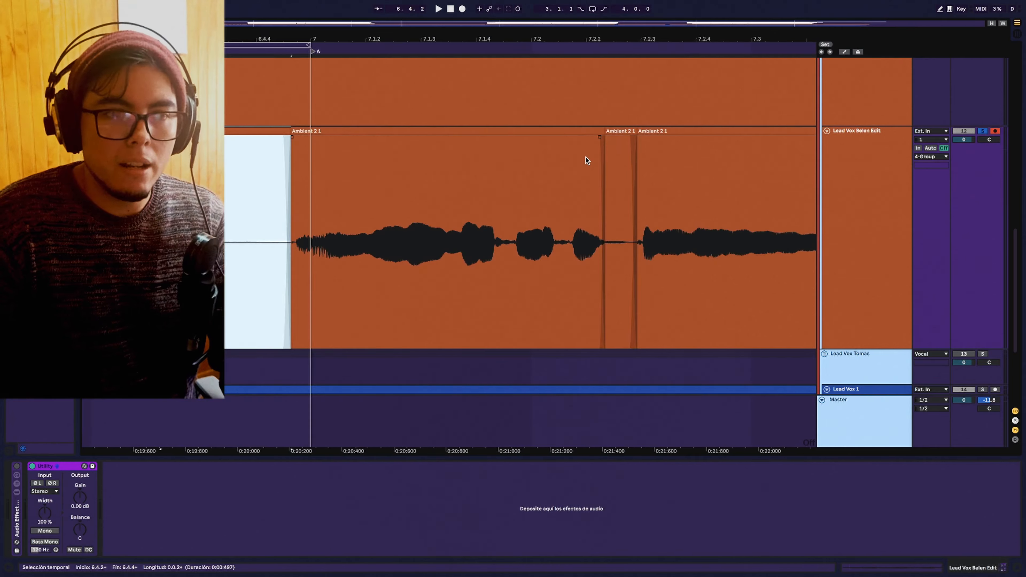
pyautogui.hscroll(3, 586, 158)
pyautogui.click(561, 131)
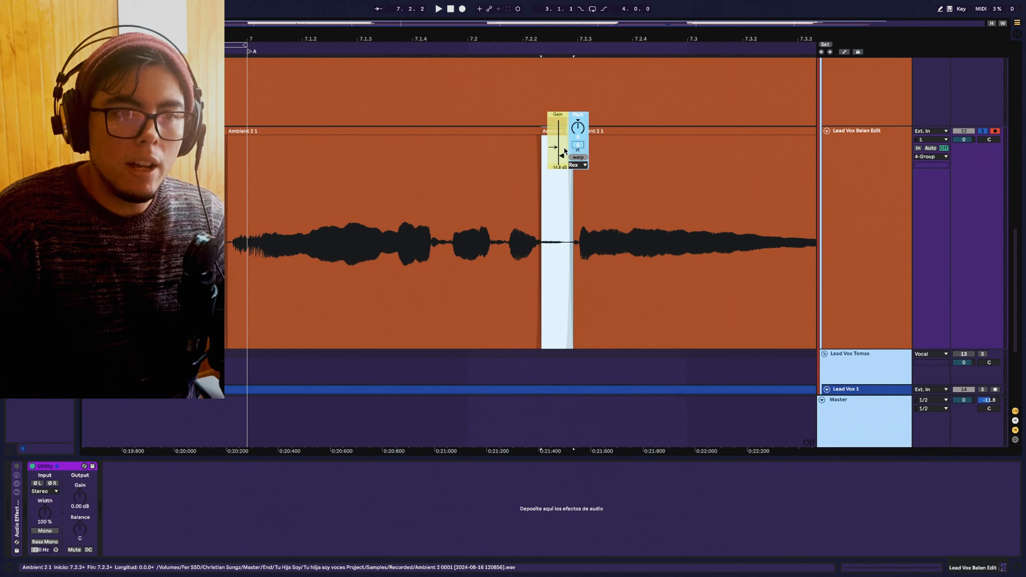
pyautogui.moveTo(564, 151); pyautogui.dragTo(560, 154)
pyautogui.press('Escape')
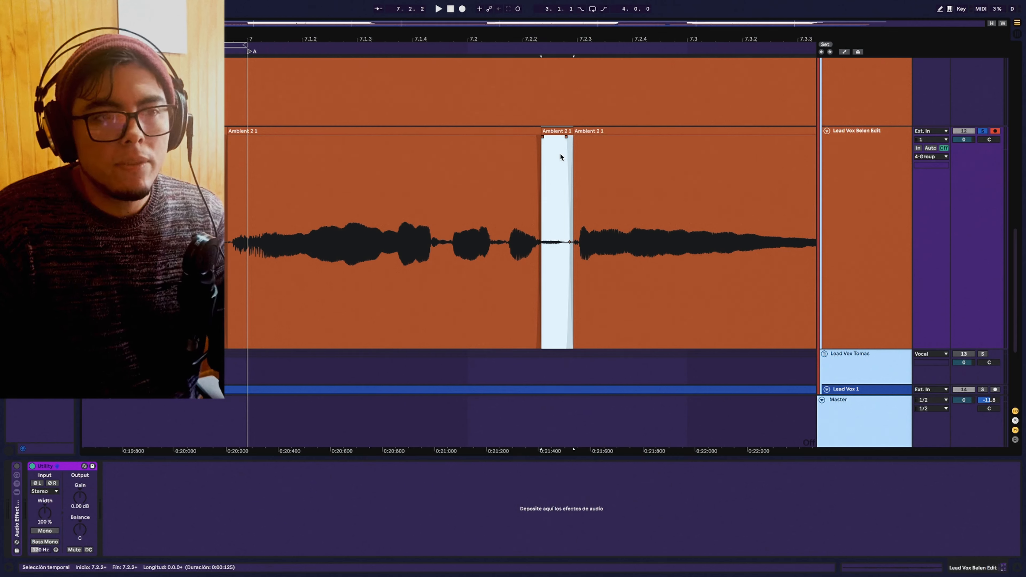
# - Solo the original lead vocal track and switch its whole effect chain on
pyautogui.hscroll(-1, 560, 154)
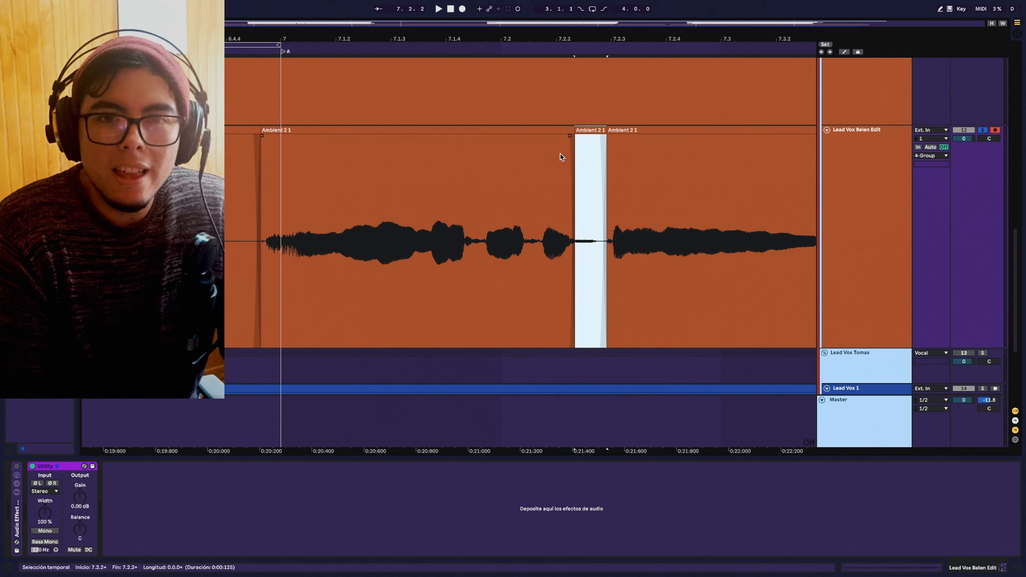
pyautogui.scroll(-10, 560, 154)
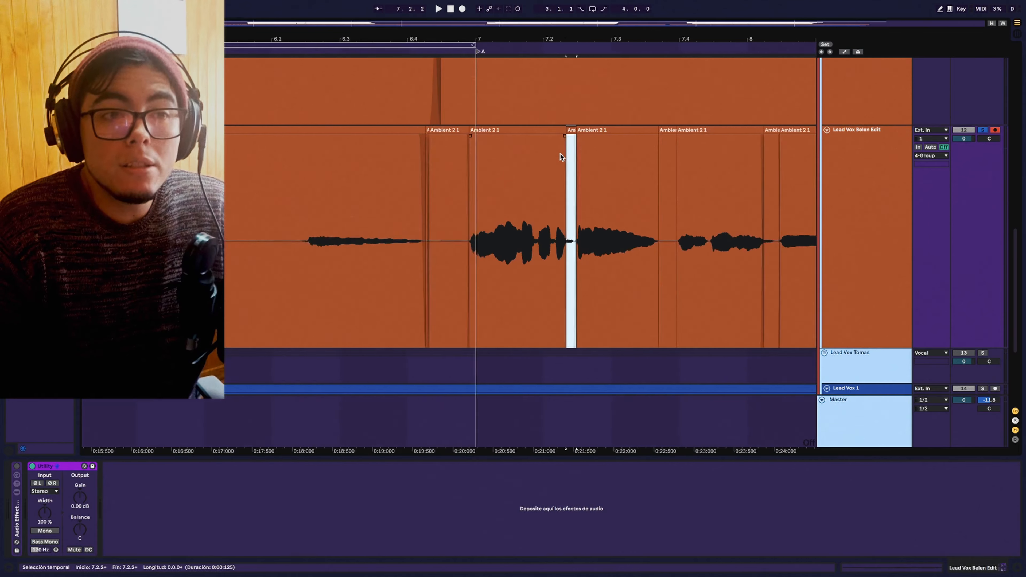
pyautogui.hscroll(6, 560, 154)
pyautogui.hscroll(4, 560, 154)
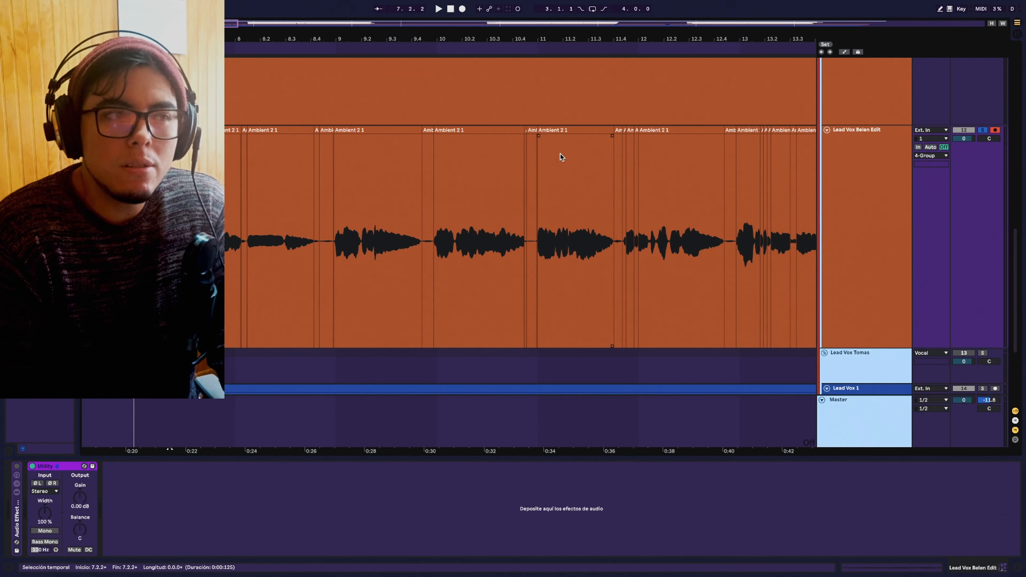
pyautogui.scroll(3, 532, 157)
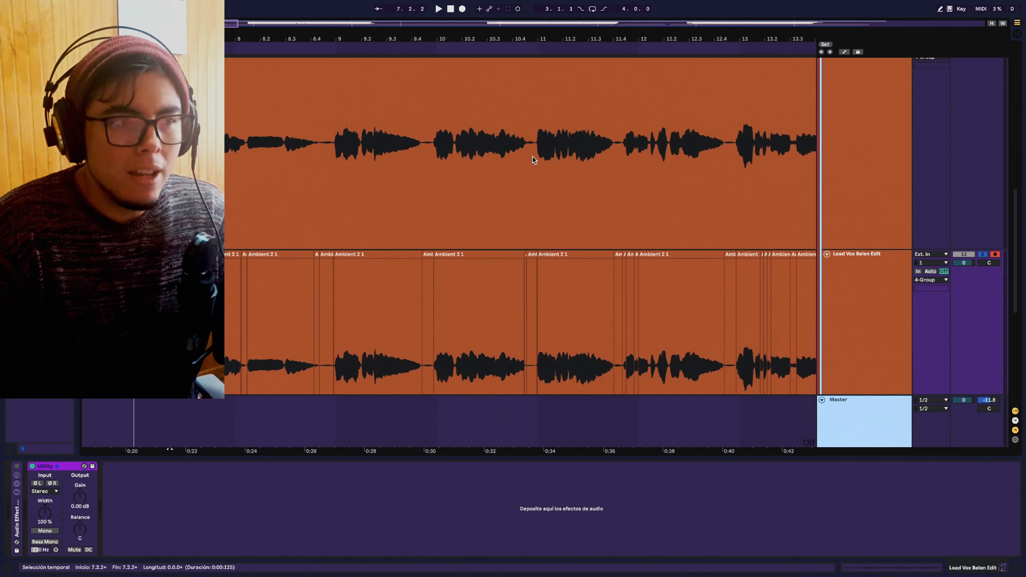
pyautogui.scroll(2, 533, 156)
pyautogui.click(983, 115)
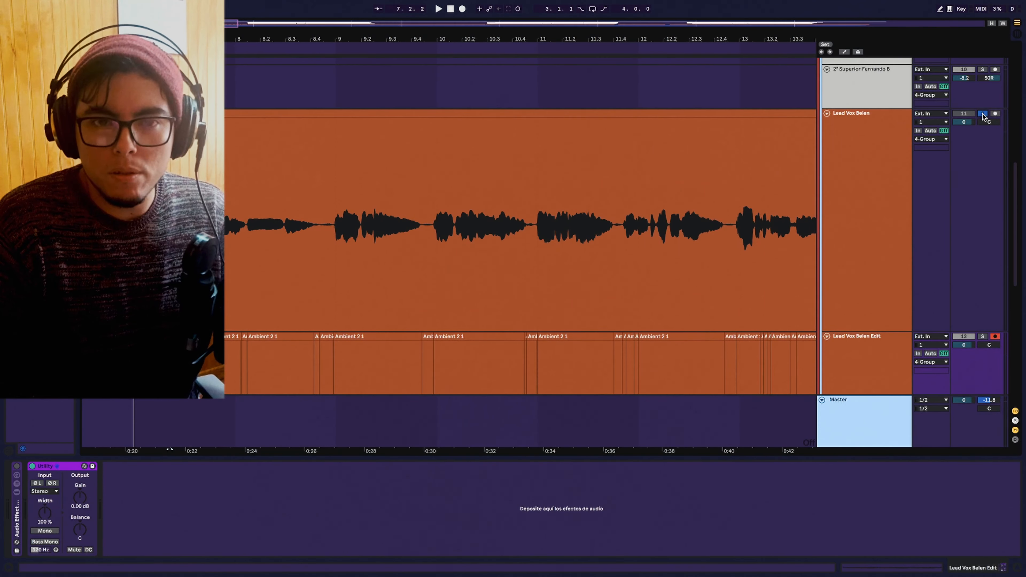
pyautogui.click(873, 177)
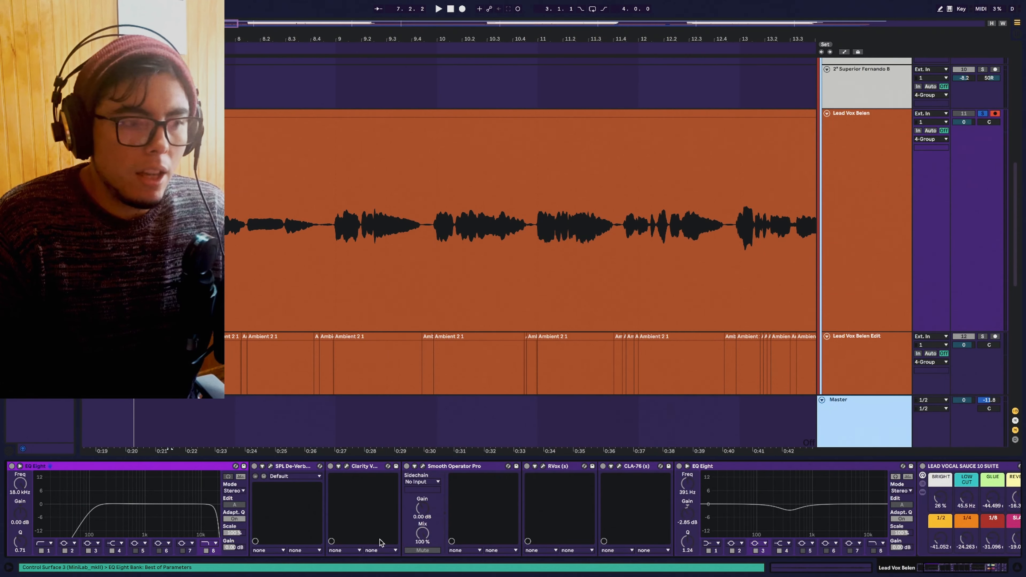
pyautogui.hscroll(-3, 382, 543)
pyautogui.click(16, 467)
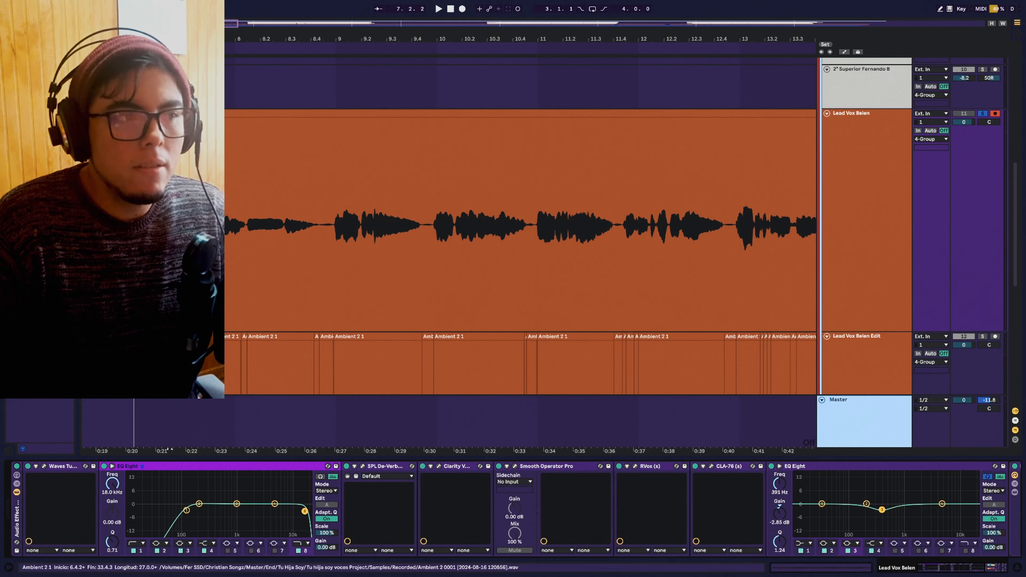
# - Select the original lead vocal's first clip and listen to it from 6.4.2 into bar 8 with the effects active
pyautogui.click(520, 114)
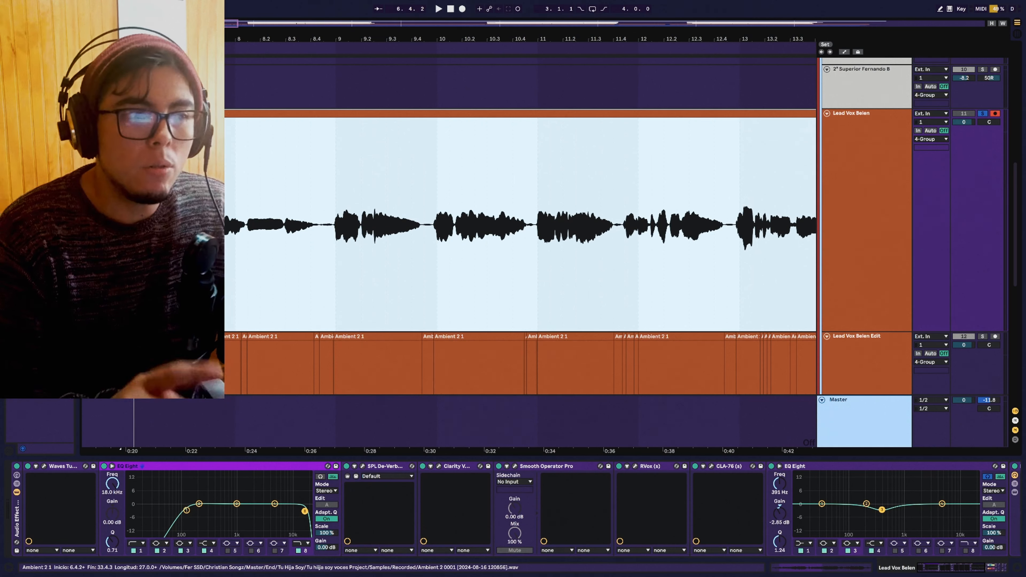
pyautogui.press('space')
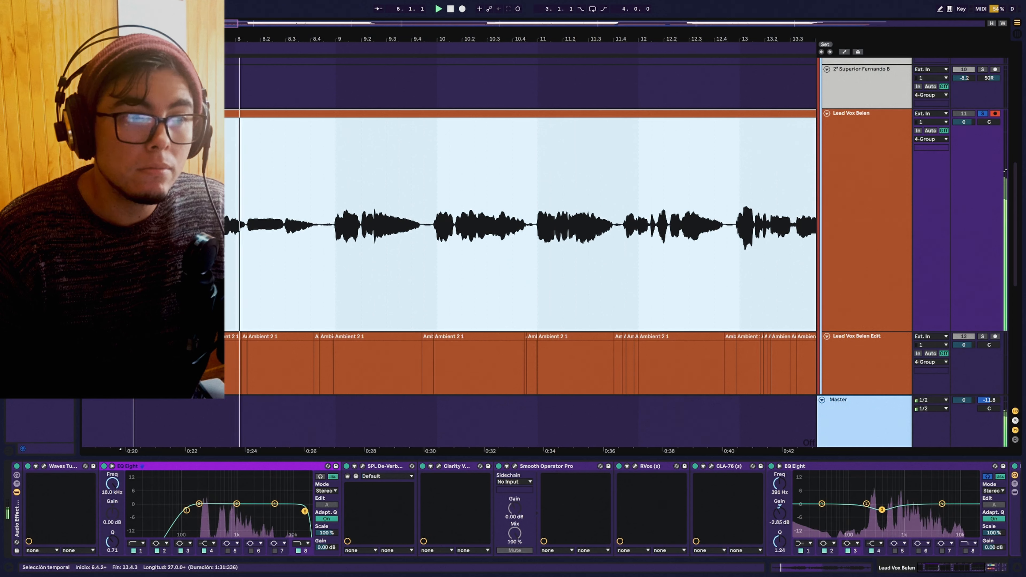
pyautogui.press('space')
pyautogui.click(206, 227)
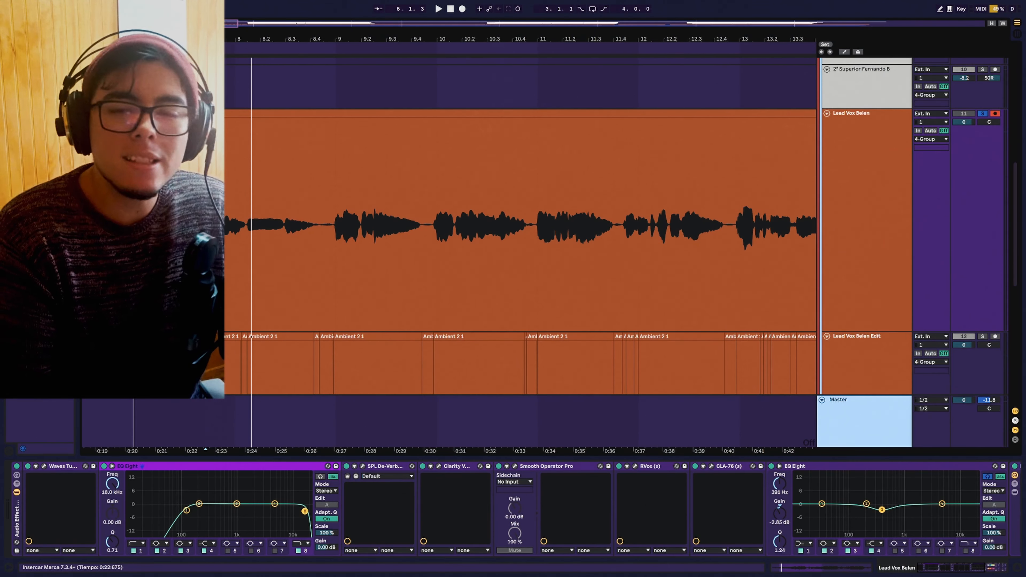
# - Create a short crossfade between the quiet clip and the phrase starting just before bar 10 on the edit track
pyautogui.scroll(-7, 198, 190)
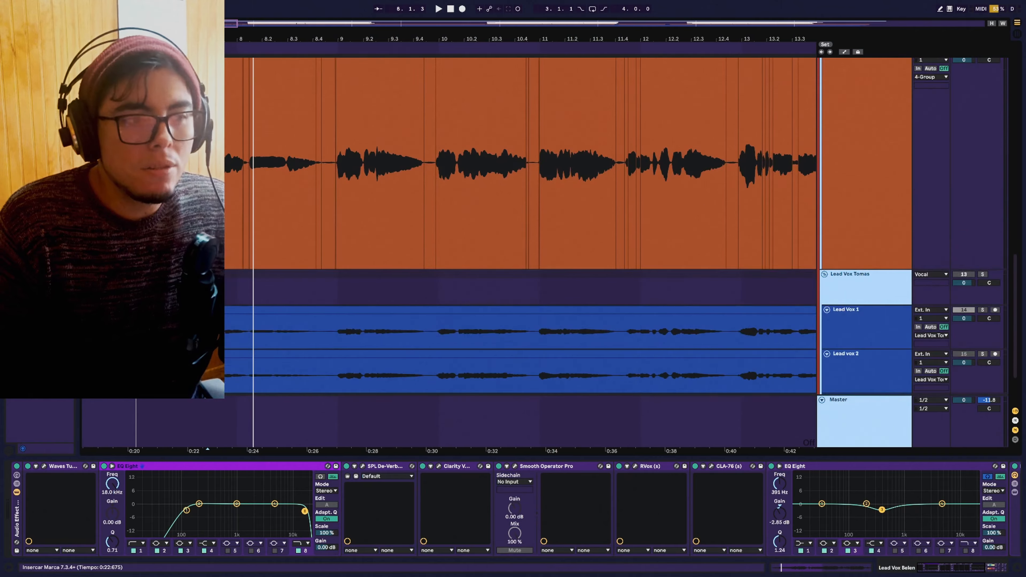
pyautogui.scroll(5, 198, 190)
pyautogui.scroll(3, 242, 175)
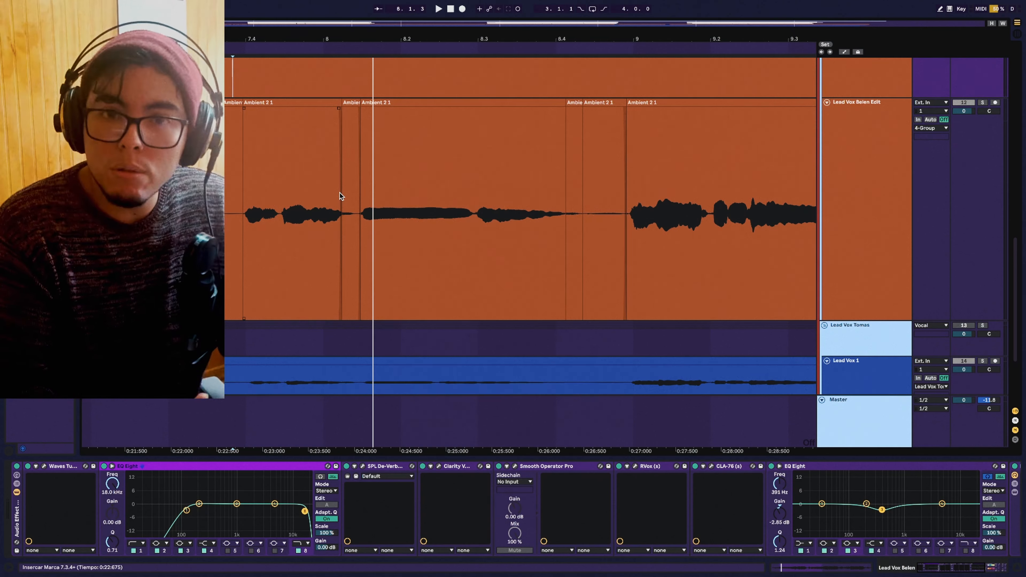
pyautogui.scroll(-10, 340, 192)
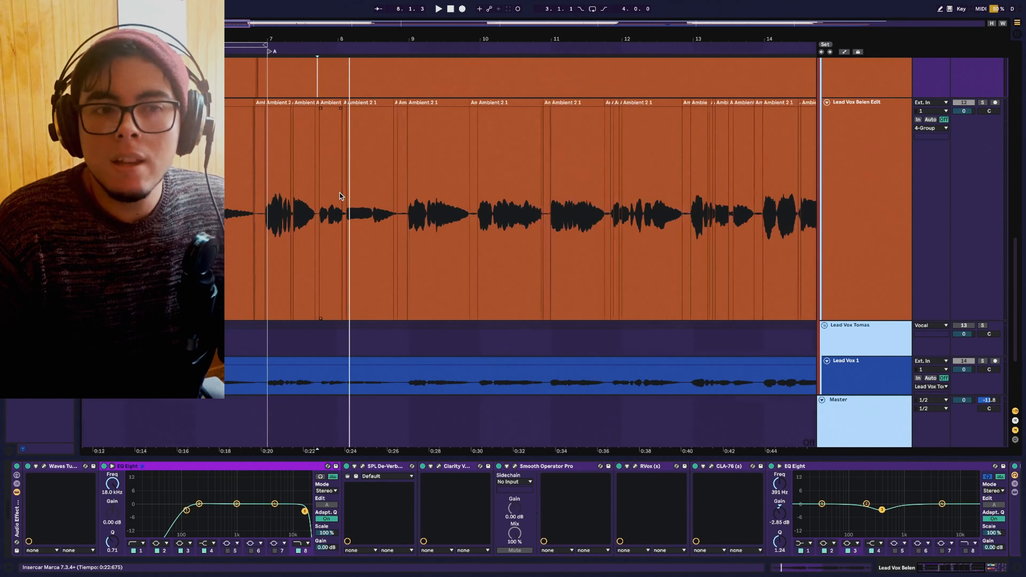
pyautogui.scroll(10, 412, 177)
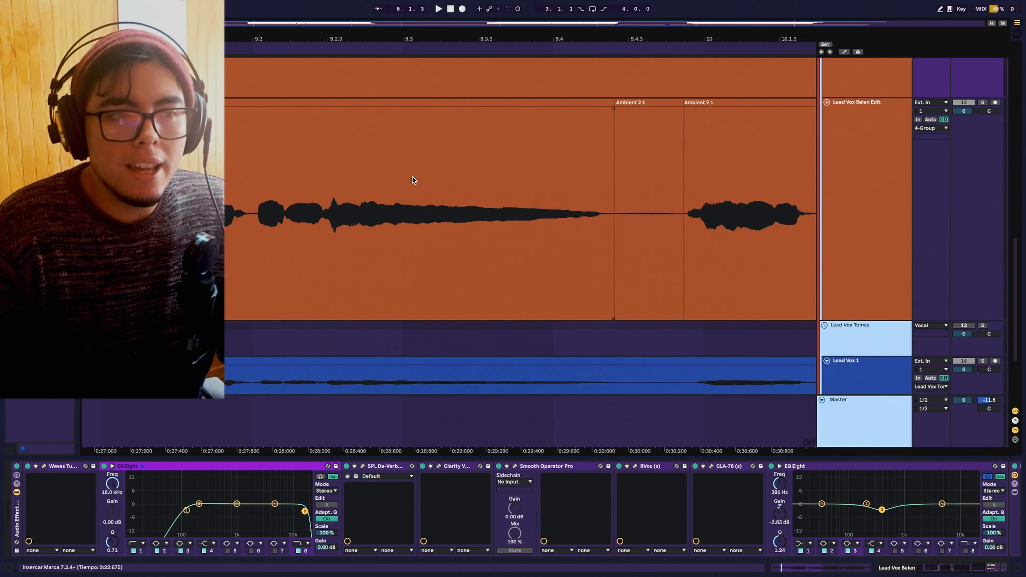
pyautogui.hscroll(5, 412, 176)
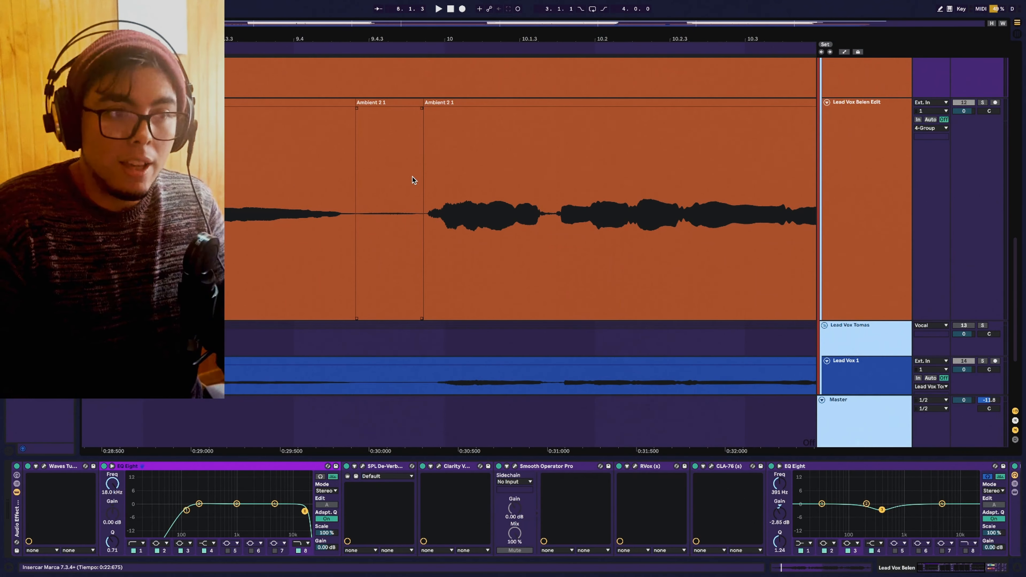
pyautogui.scroll(3, 416, 177)
pyautogui.moveTo(435, 108); pyautogui.dragTo(450, 108)
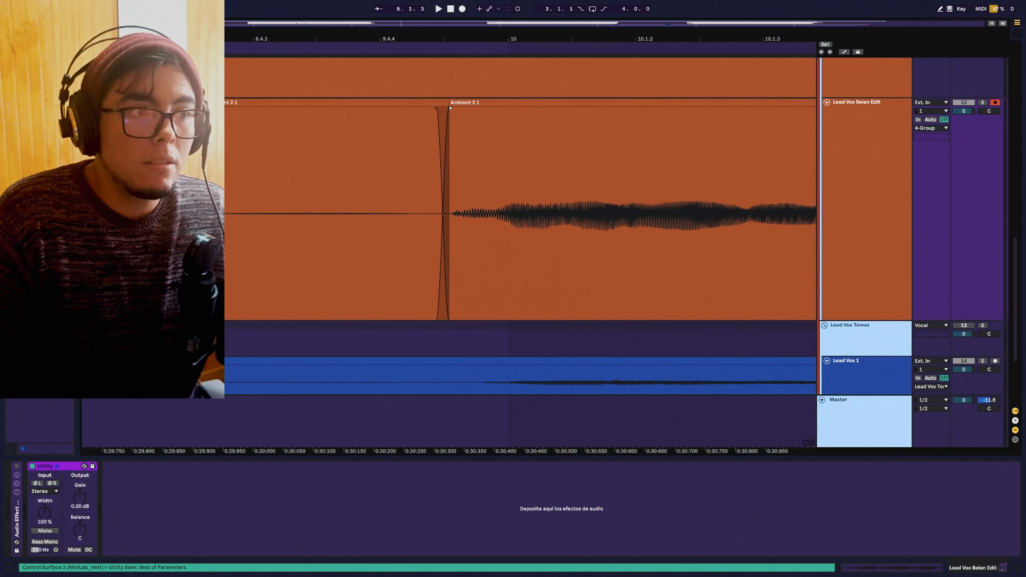
# - Examine the crossfade just before bar 10 and the clip splits leading up to Coro on the edit track
pyautogui.scroll(-4, 197, 210)
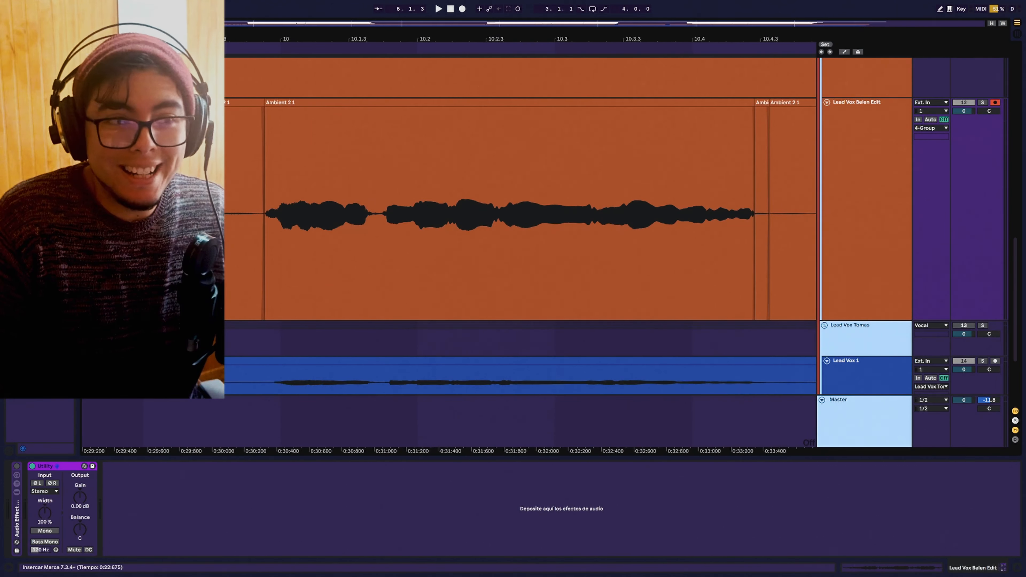
pyautogui.scroll(-3, 198, 210)
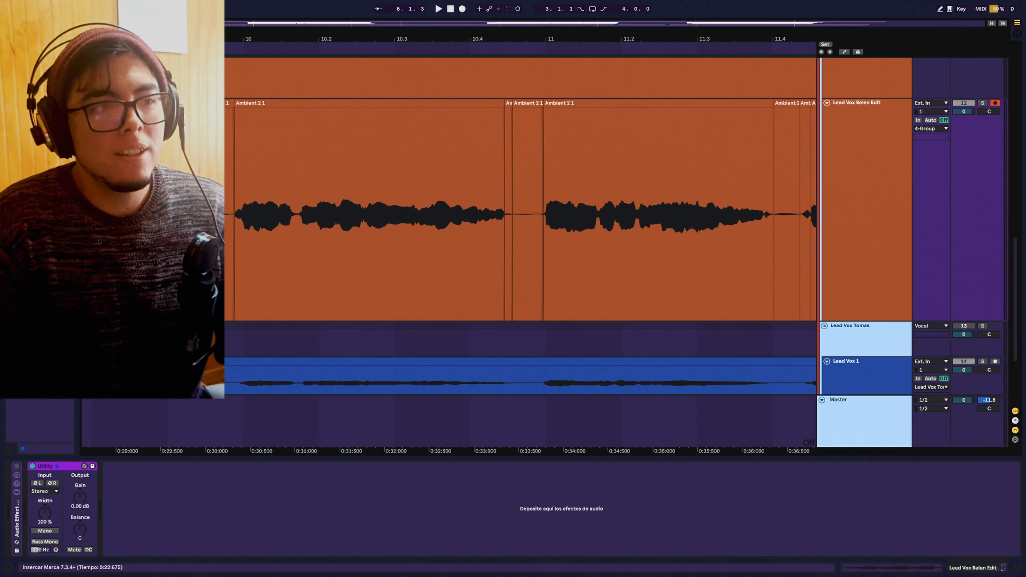
pyautogui.scroll(3, 200, 210)
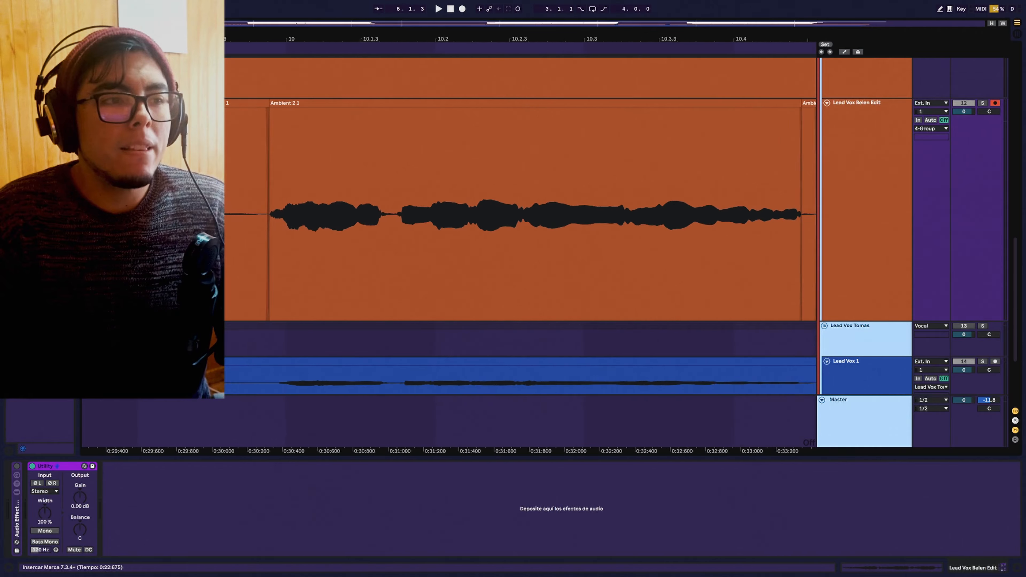
pyautogui.scroll(4, 200, 210)
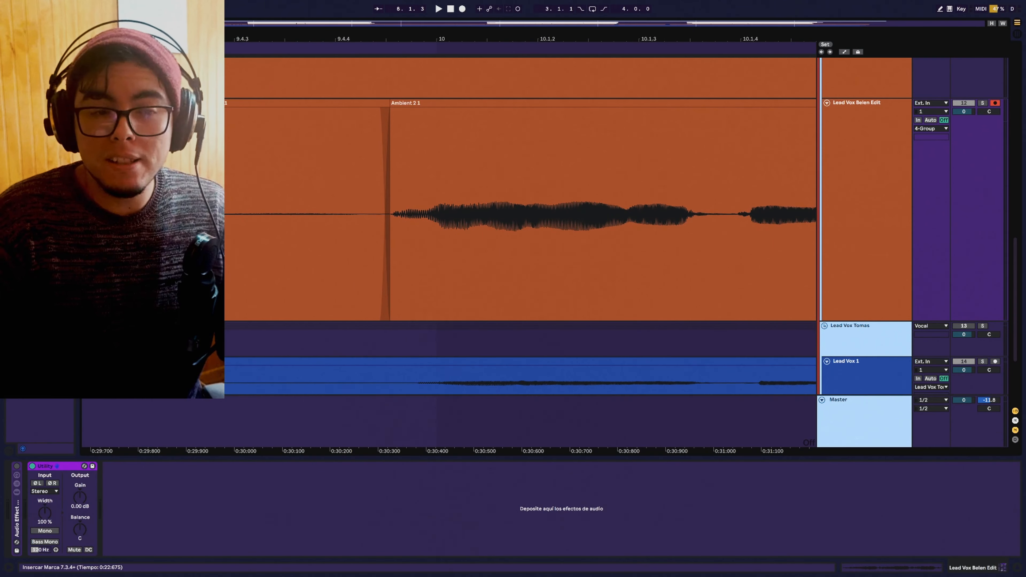
pyautogui.scroll(-10, 200, 211)
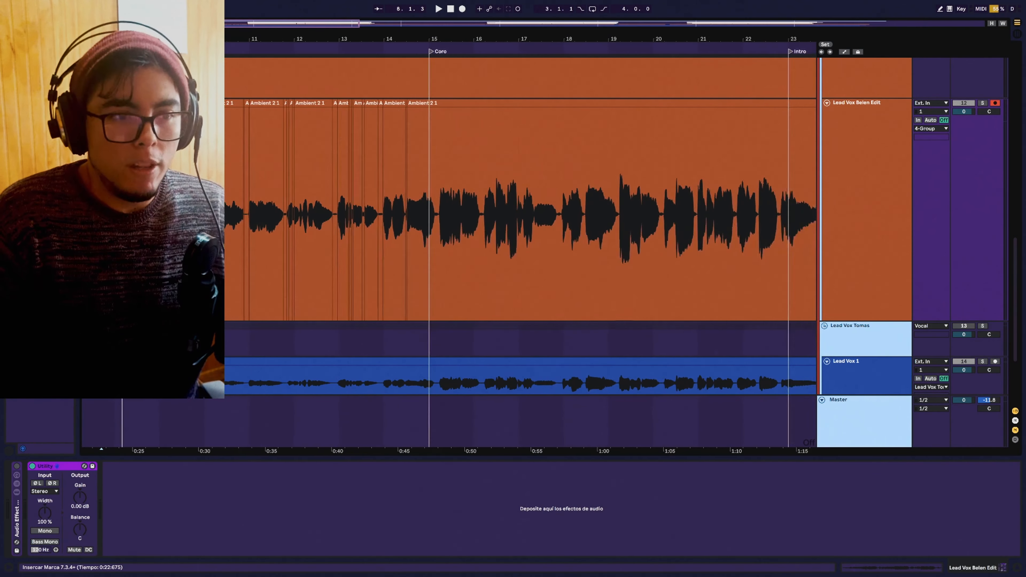
pyautogui.scroll(-1, 200, 211)
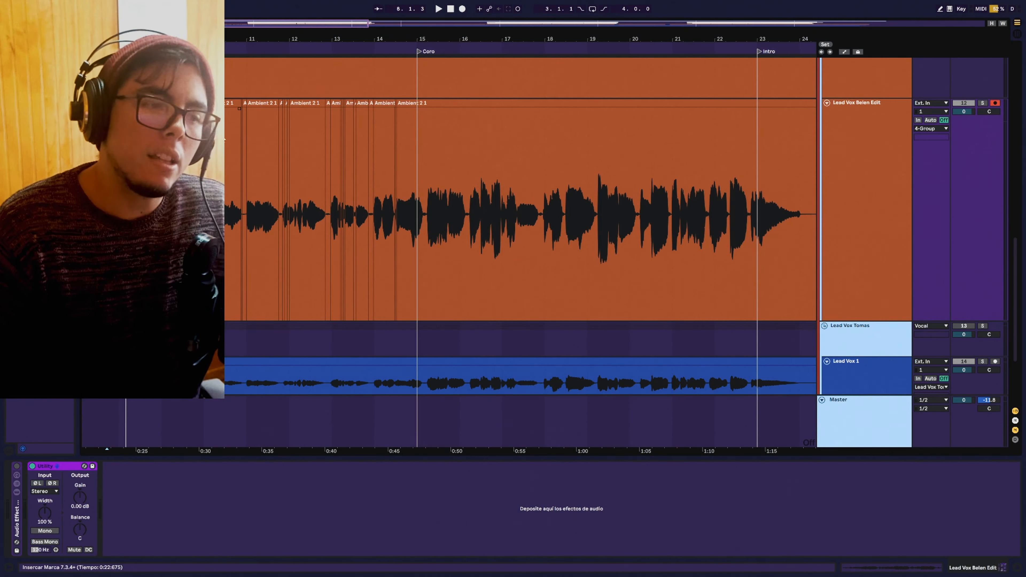
# - Review the backing track, harmony vocals and lead vocal across the whole arrangement
pyautogui.scroll(-10, 252, 147)
pyautogui.scroll(8, 253, 147)
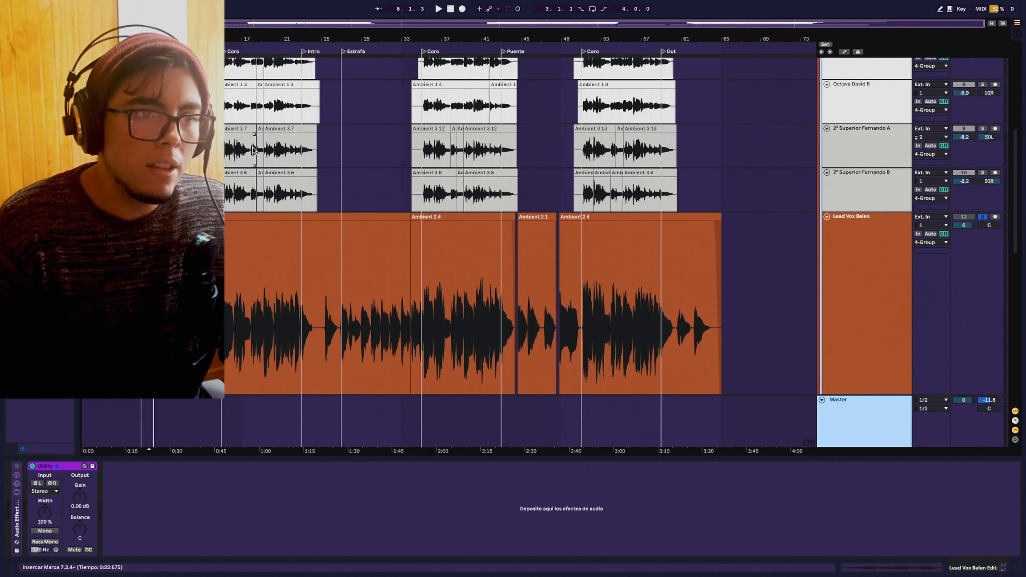
pyautogui.scroll(-4, 253, 147)
pyautogui.scroll(10, 252, 149)
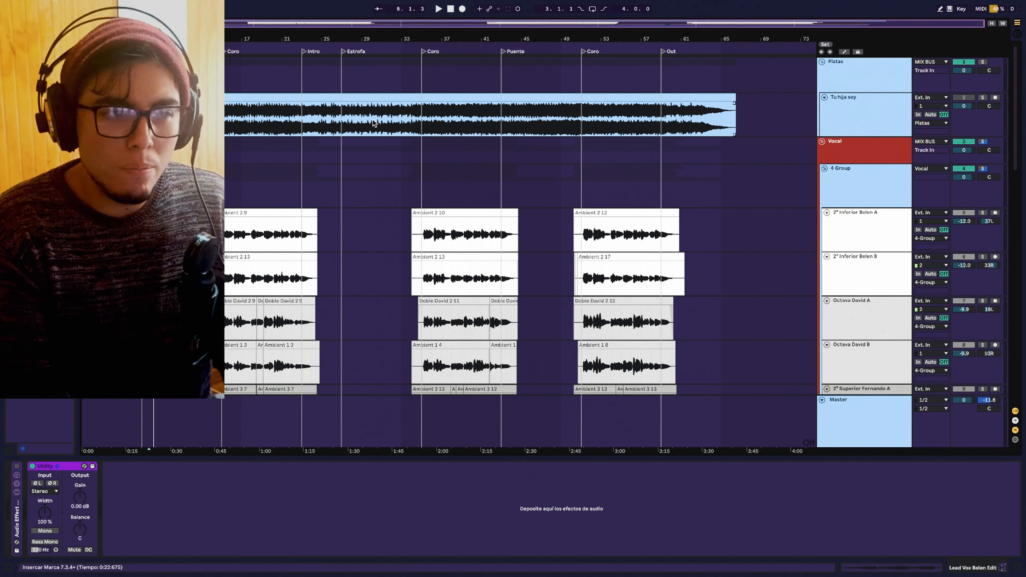
pyautogui.scroll(-12, 276, 184)
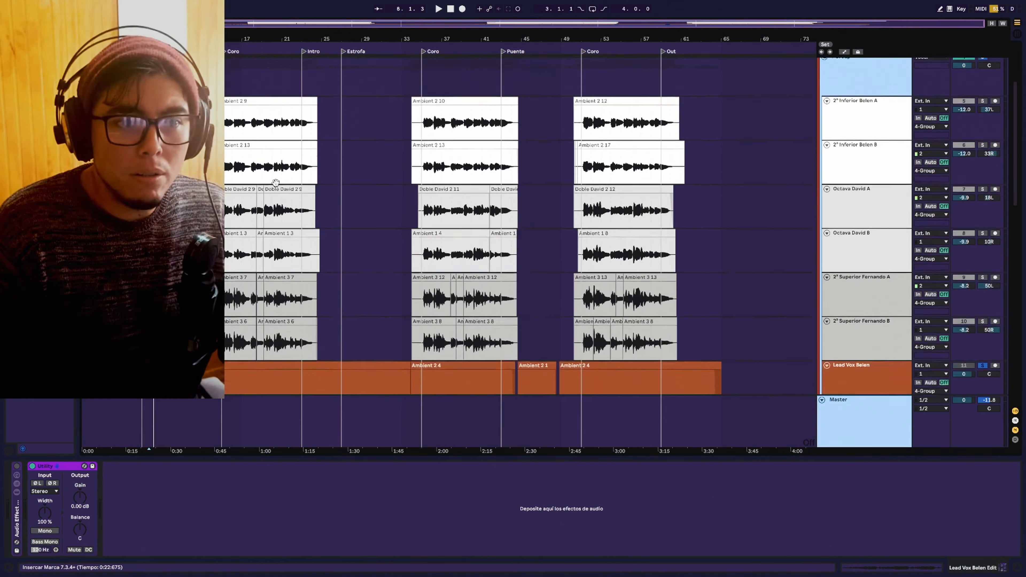
# - Examine the edit track's clip-by-clip splits again from section A to about bar 13
pyautogui.scroll(-3, 276, 184)
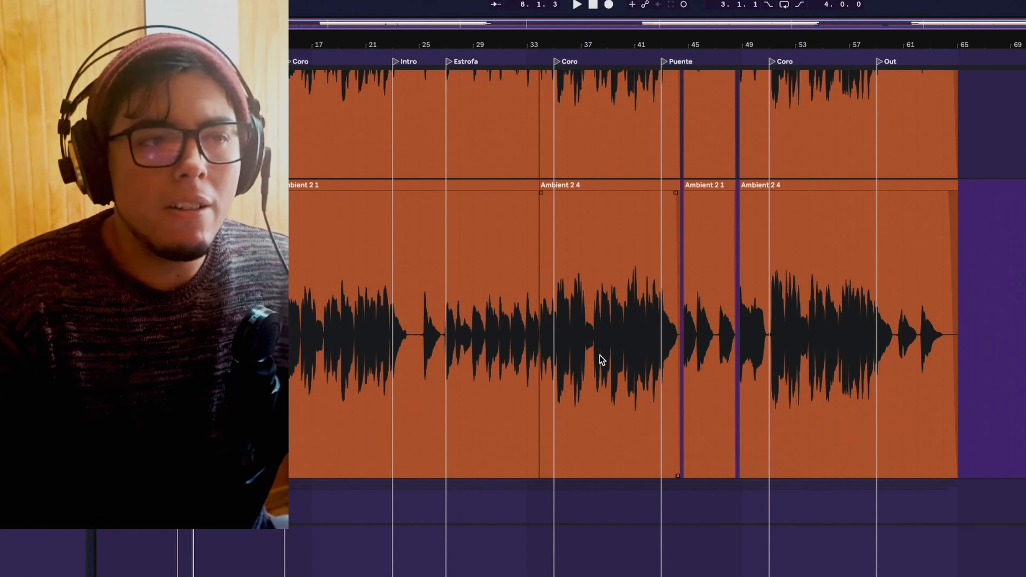
pyautogui.scroll(10, 234, 344)
pyautogui.hscroll(-10, 655, 335)
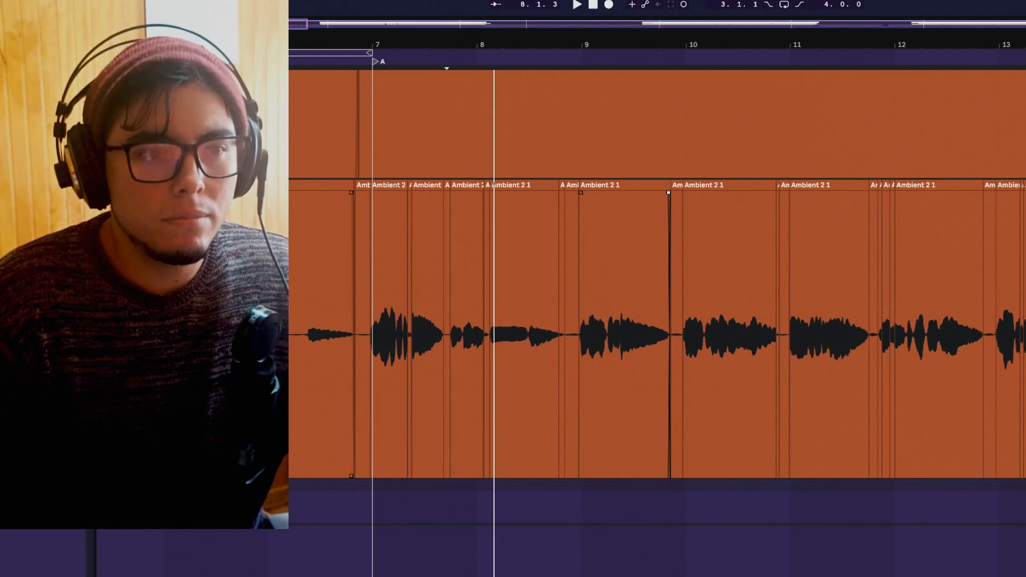
pyautogui.hscroll(4, 708, 348)
pyautogui.hscroll(-3, 654, 335)
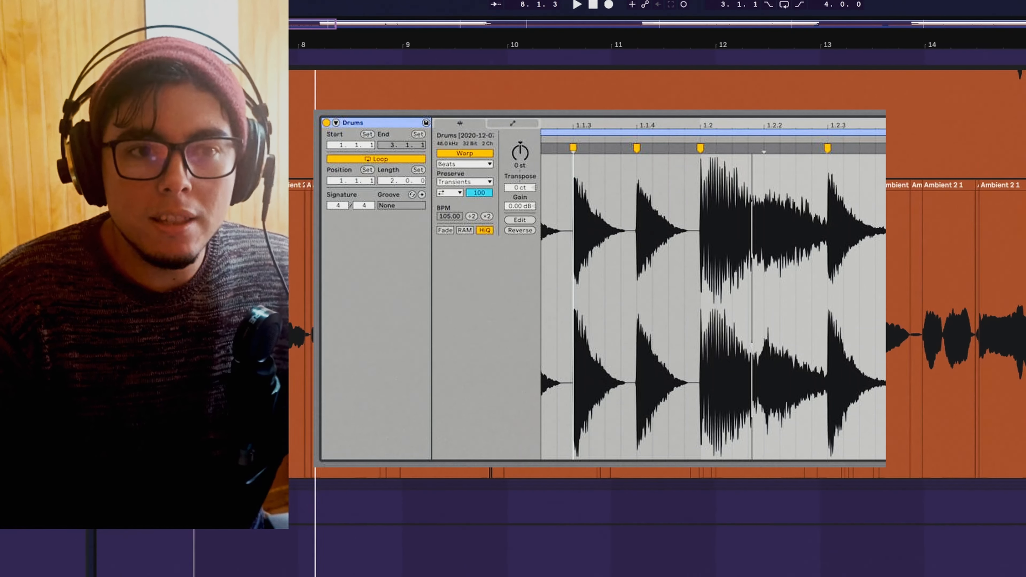